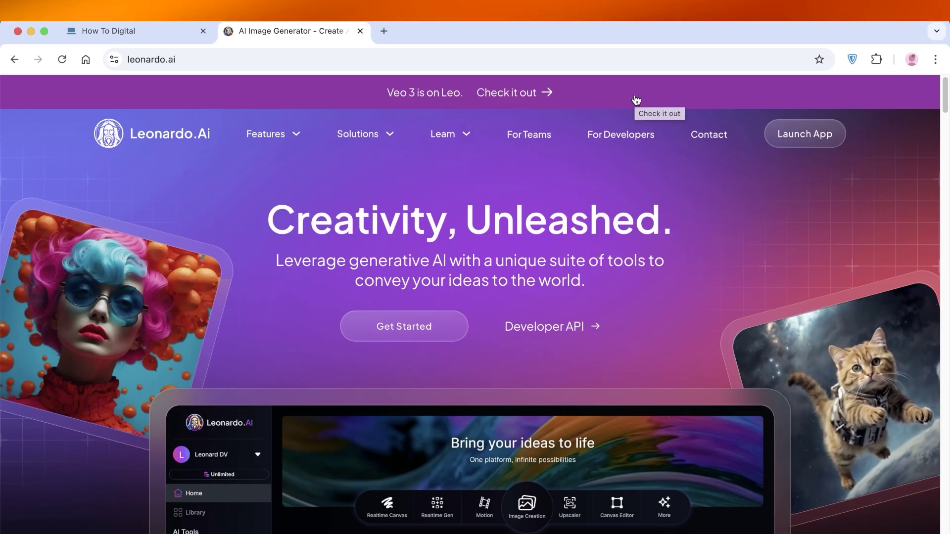
{"action": "scroll", "coordinate": [717, 327], "scroll_direction": "down", "scroll_amount": 5}
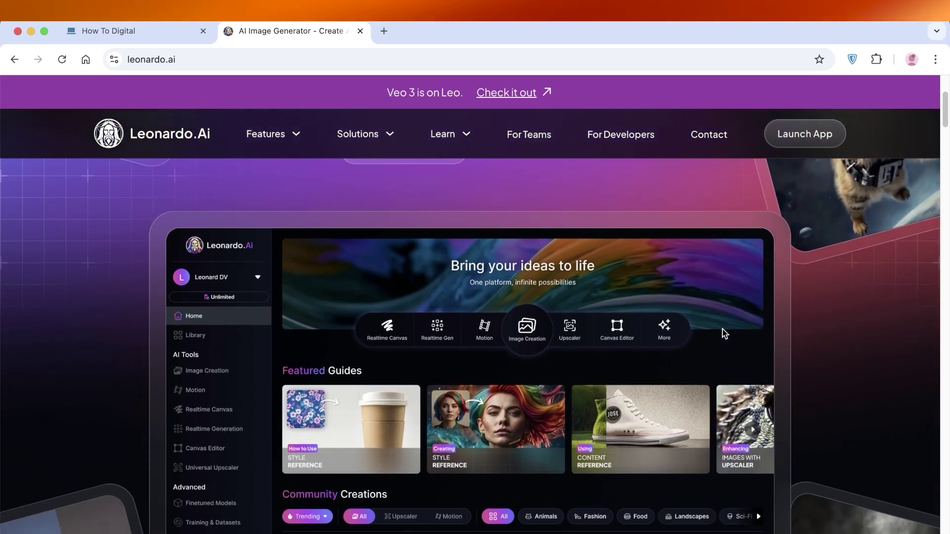
{"action": "scroll", "coordinate": [723, 329], "scroll_direction": "down", "scroll_amount": 3}
{"action": "scroll", "coordinate": [727, 337], "scroll_direction": "down", "scroll_amount": 5}
{"action": "scroll", "coordinate": [752, 331], "scroll_direction": "down", "scroll_amount": 3}
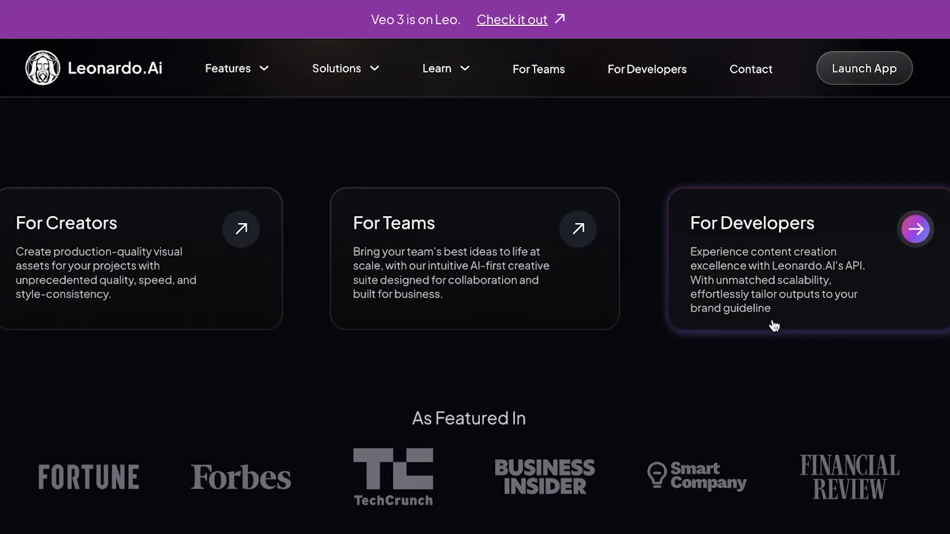
{"action": "scroll", "coordinate": [773, 325], "scroll_direction": "down", "scroll_amount": 5}
{"action": "scroll", "coordinate": [770, 323], "scroll_direction": "down", "scroll_amount": 2}
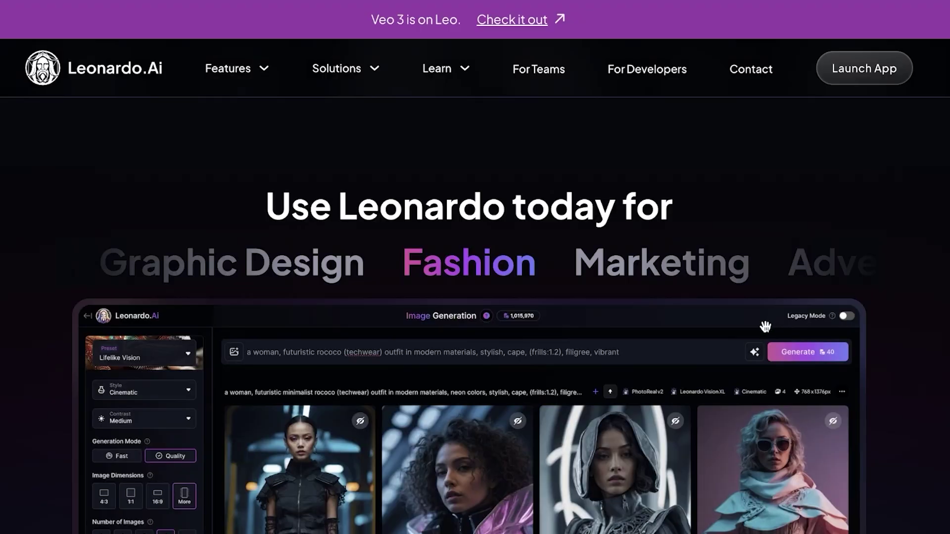
{"action": "scroll", "coordinate": [762, 336], "scroll_direction": "down", "scroll_amount": 5}
{"action": "scroll", "coordinate": [751, 309], "scroll_direction": "down", "scroll_amount": 3}
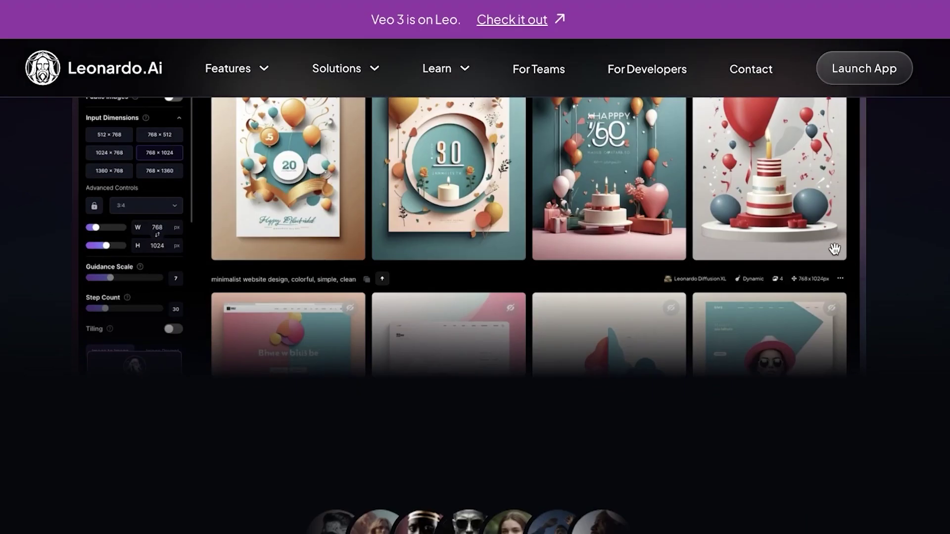
{"action": "scroll", "coordinate": [817, 297], "scroll_direction": "down", "scroll_amount": 4}
{"action": "scroll", "coordinate": [860, 282], "scroll_direction": "down", "scroll_amount": 5}
{"action": "scroll", "coordinate": [862, 284], "scroll_direction": "down", "scroll_amount": 5}
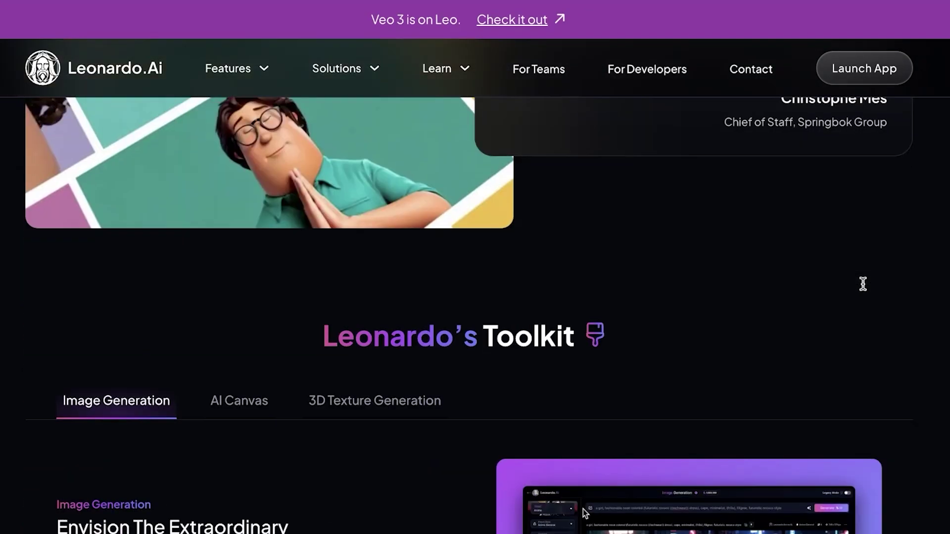
{"action": "scroll", "coordinate": [864, 290], "scroll_direction": "down", "scroll_amount": 4}
{"action": "scroll", "coordinate": [854, 293], "scroll_direction": "down", "scroll_amount": 3}
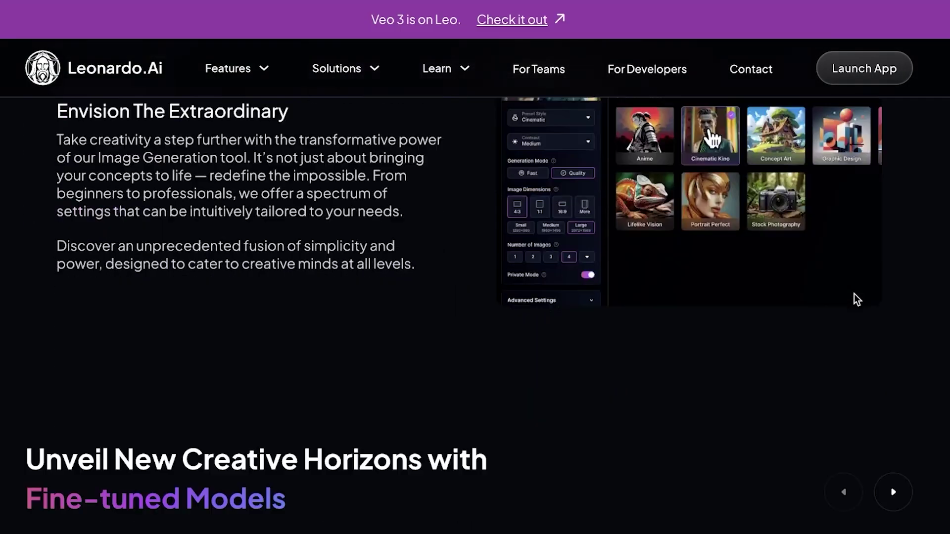
{"action": "scroll", "coordinate": [851, 296], "scroll_direction": "down", "scroll_amount": 2}
{"action": "scroll", "coordinate": [850, 295], "scroll_direction": "up", "scroll_amount": 10}
{"action": "scroll", "coordinate": [848, 297], "scroll_direction": "up", "scroll_amount": 5}
{"action": "scroll", "coordinate": [848, 297], "scroll_direction": "up", "scroll_amount": 5}
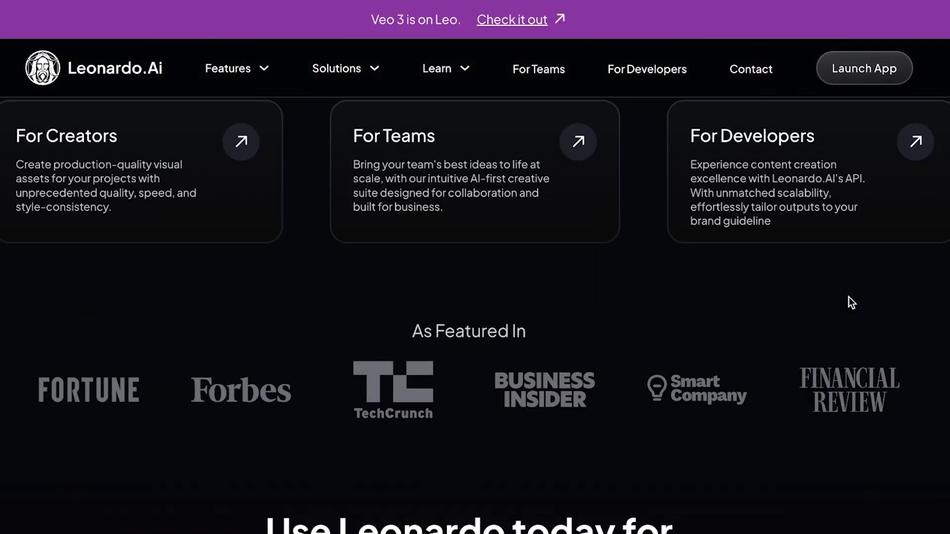
{"action": "scroll", "coordinate": [848, 300], "scroll_direction": "up", "scroll_amount": 5}
{"action": "scroll", "coordinate": [846, 303], "scroll_direction": "up", "scroll_amount": 5}
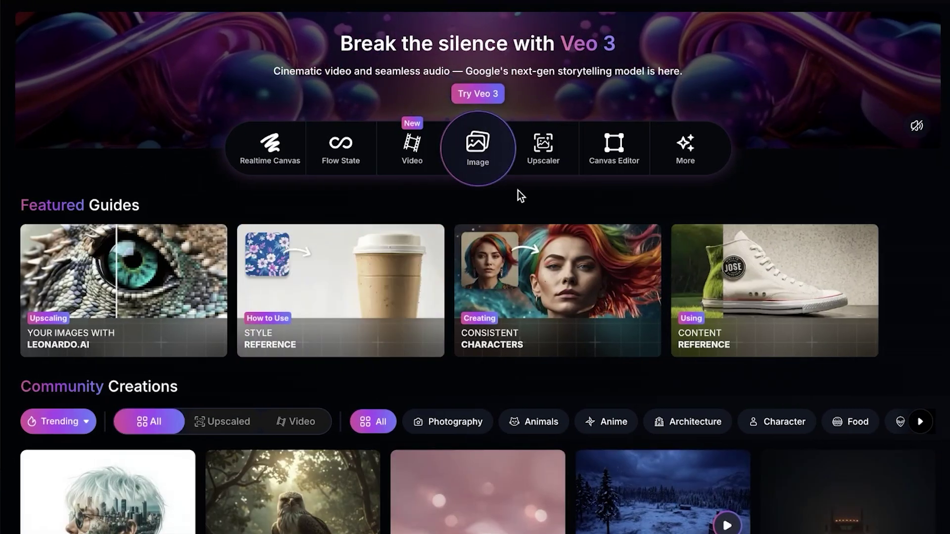
{"action": "scroll", "coordinate": [871, 206], "scroll_direction": "down", "scroll_amount": 2}
{"action": "scroll", "coordinate": [876, 213], "scroll_direction": "down", "scroll_amount": 2}
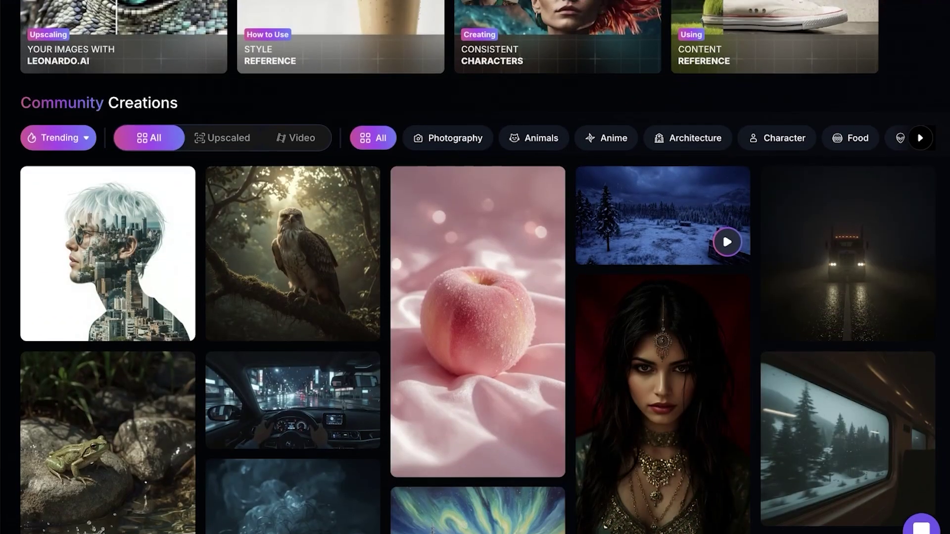
{"action": "scroll", "coordinate": [922, 240], "scroll_direction": "up", "scroll_amount": 2}
{"action": "scroll", "coordinate": [923, 237], "scroll_direction": "up", "scroll_amount": 2}
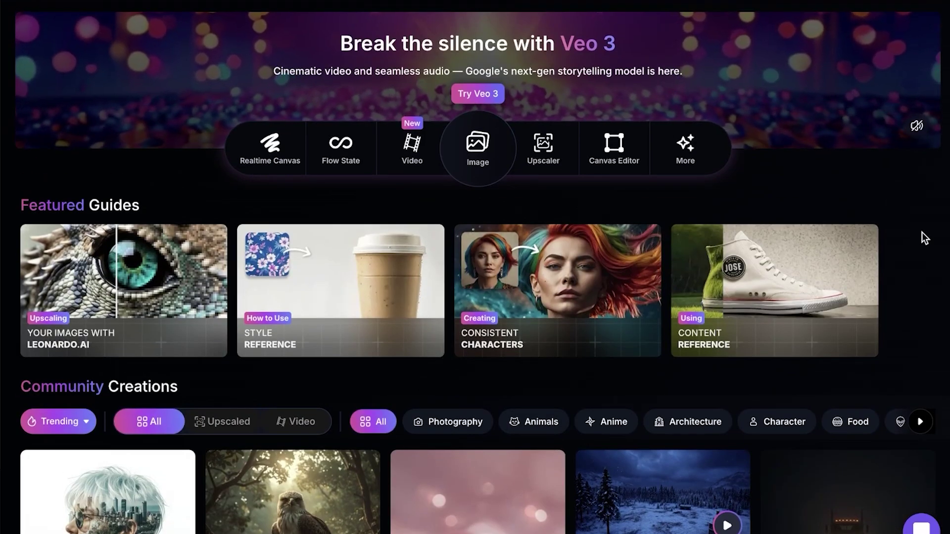
{"action": "scroll", "coordinate": [924, 237], "scroll_direction": "down", "scroll_amount": 1}
{"action": "scroll", "coordinate": [85, 294], "scroll_direction": "down", "scroll_amount": 2}
{"action": "scroll", "coordinate": [424, 357], "scroll_direction": "down", "scroll_amount": 2}
{"action": "scroll", "coordinate": [423, 357], "scroll_direction": "down", "scroll_amount": 4}
{"action": "scroll", "coordinate": [193, 259], "scroll_direction": "down", "scroll_amount": 5}
{"action": "scroll", "coordinate": [876, 269], "scroll_direction": "down", "scroll_amount": 3}
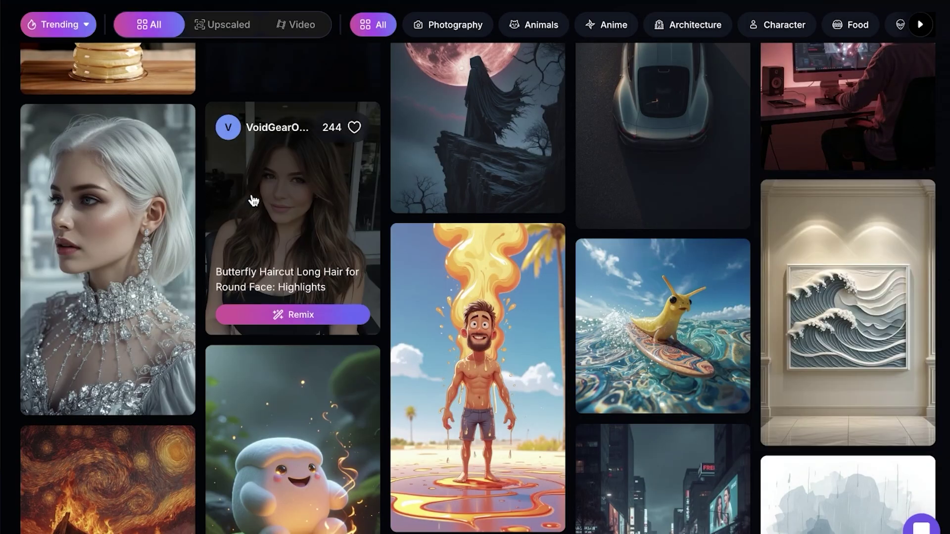
View the Butterfly Haircut community image's details, then close them.
{"action": "left_click", "coordinate": [253, 201]}
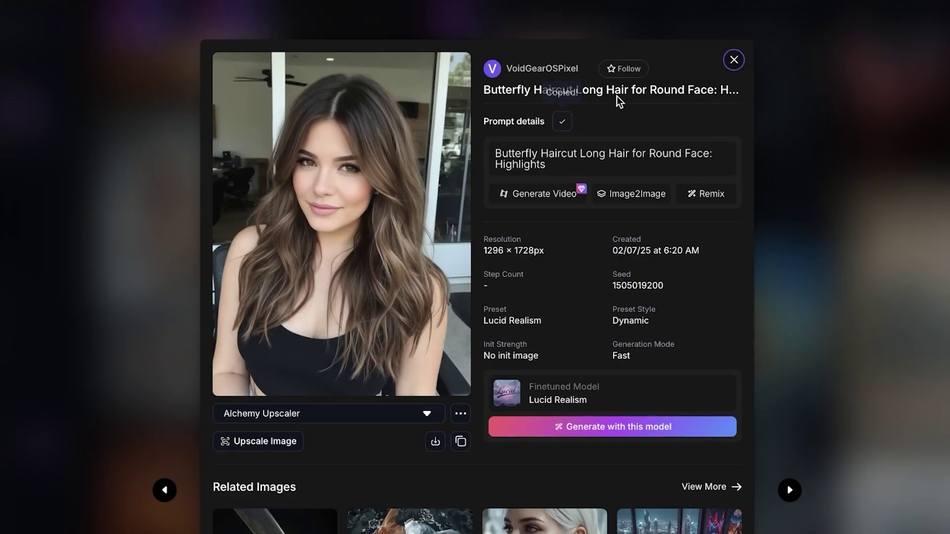
{"action": "left_click", "coordinate": [733, 59]}
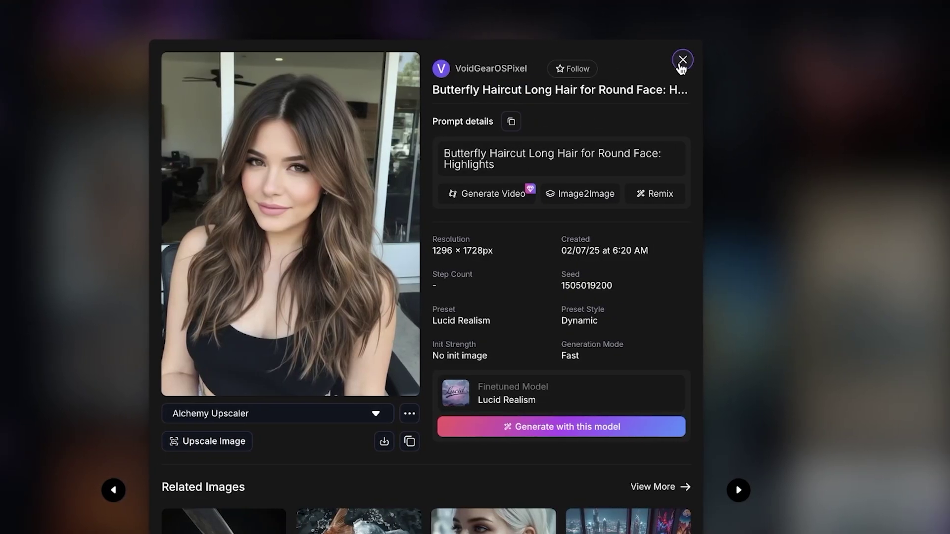
{"action": "scroll", "coordinate": [608, 191], "scroll_direction": "down", "scroll_amount": 5}
{"action": "scroll", "coordinate": [564, 237], "scroll_direction": "down", "scroll_amount": 1}
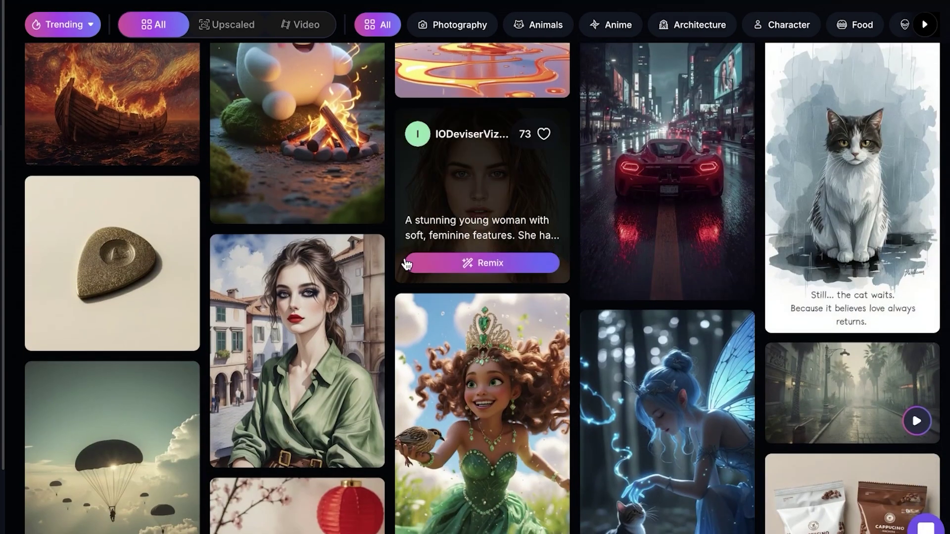
{"action": "scroll", "coordinate": [716, 229], "scroll_direction": "down", "scroll_amount": 1}
{"action": "scroll", "coordinate": [615, 358], "scroll_direction": "down", "scroll_amount": 2}
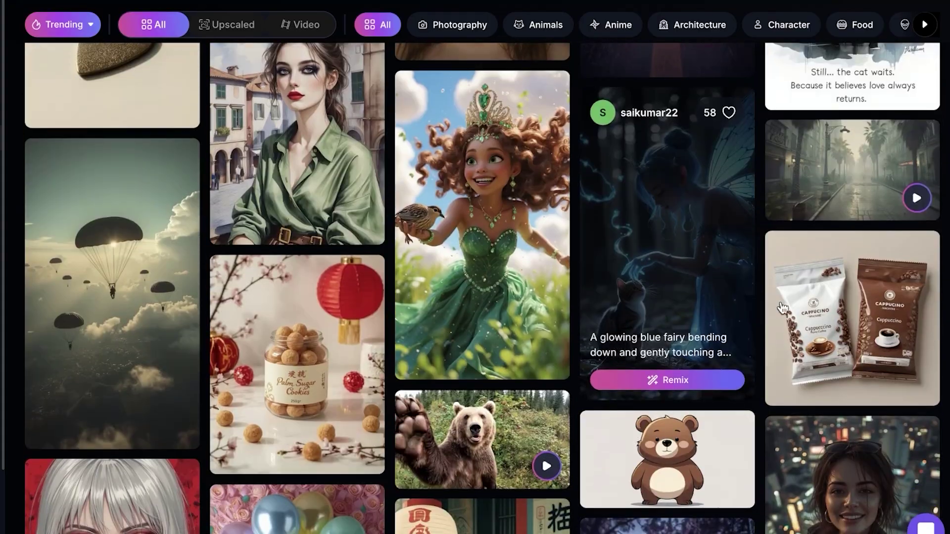
{"action": "scroll", "coordinate": [556, 327], "scroll_direction": "down", "scroll_amount": 6}
{"action": "scroll", "coordinate": [496, 293], "scroll_direction": "up", "scroll_amount": 11}
{"action": "scroll", "coordinate": [429, 278], "scroll_direction": "up", "scroll_amount": 10}
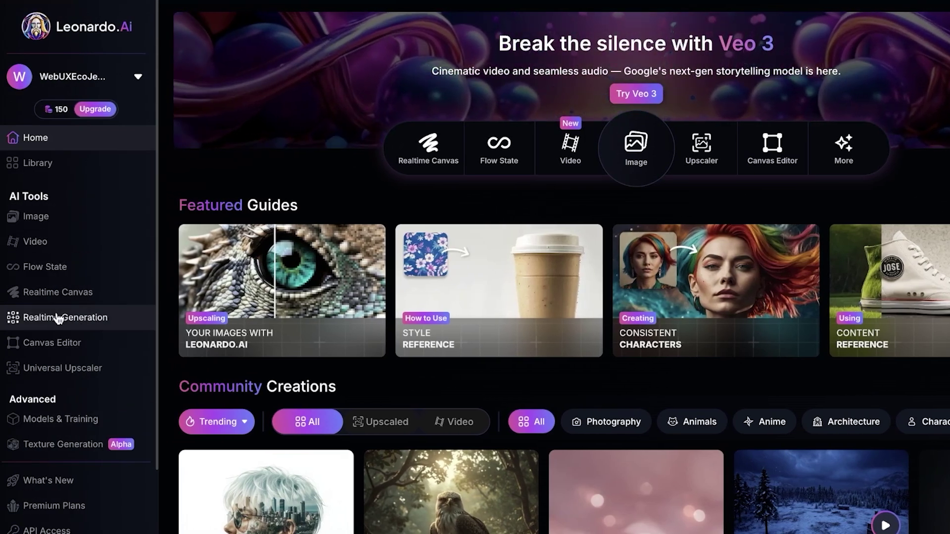
In the image generation workspace, select and delete the entire old prompt.
{"action": "left_click", "coordinate": [39, 215]}
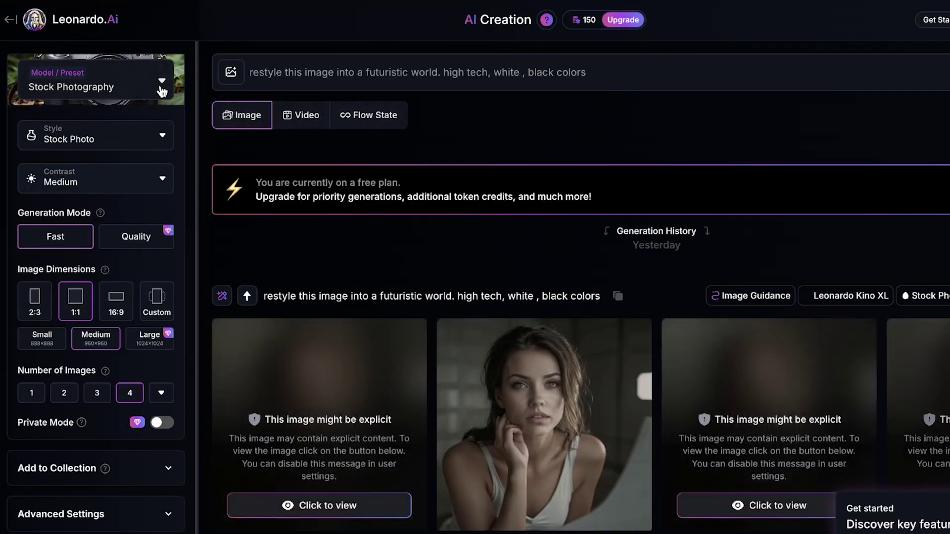
{"action": "left_click", "coordinate": [161, 86]}
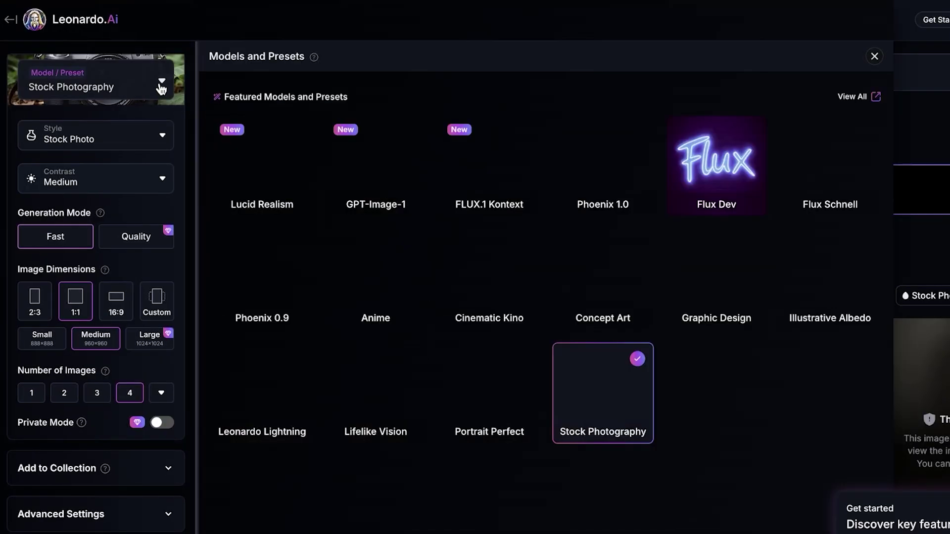
{"action": "left_click", "coordinate": [93, 94]}
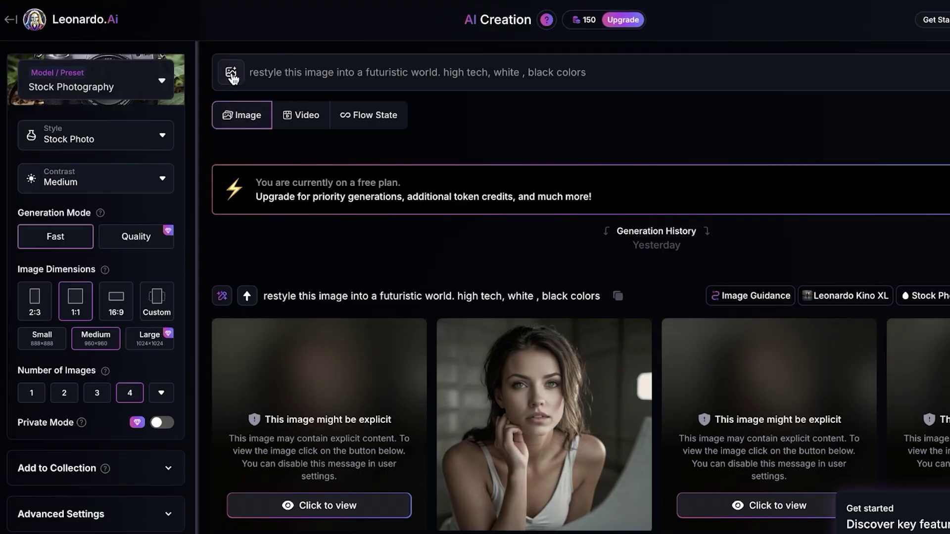
{"action": "left_click", "coordinate": [481, 55]}
{"action": "key", "text": "ctrl+a"}
{"action": "key", "text": "BackSpace"}
{"action": "scroll", "coordinate": [554, 149], "scroll_direction": "down", "scroll_amount": 1}
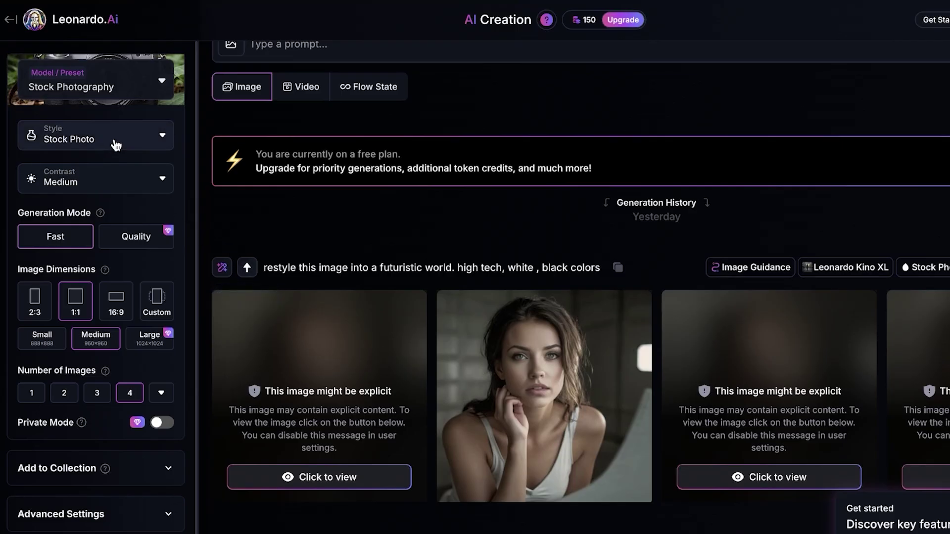
Set the style to None, then try the Portrait Perfect preset and check its styles.
{"action": "left_click", "coordinate": [114, 145]}
{"action": "left_click", "coordinate": [115, 144]}
{"action": "left_click", "coordinate": [95, 164]}
{"action": "left_click", "coordinate": [95, 89]}
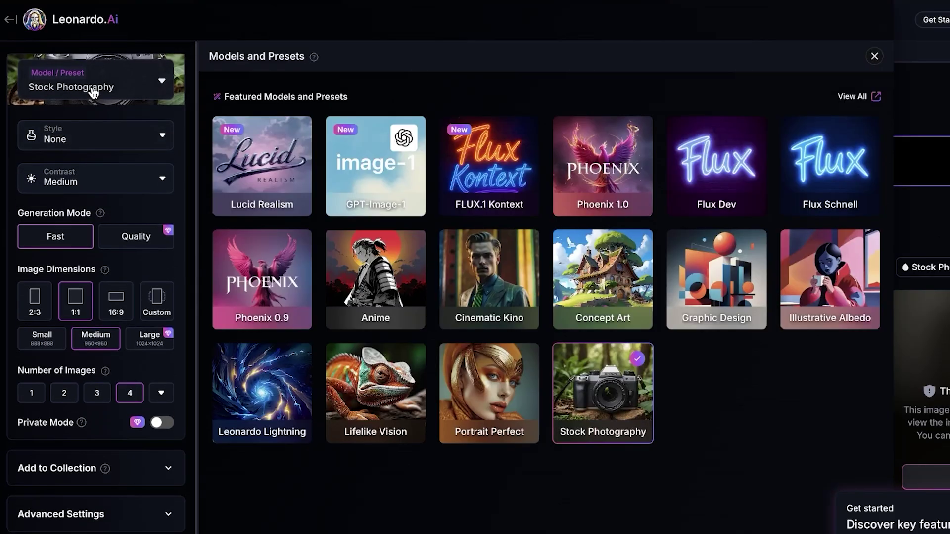
{"action": "mouse_move", "coordinate": [489, 393]}
{"action": "left_click", "coordinate": [483, 382]}
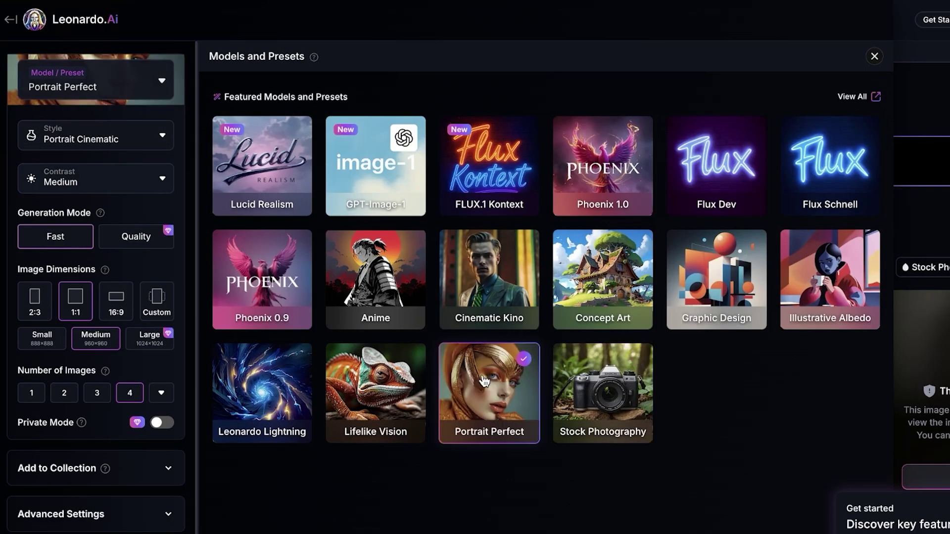
{"action": "left_click", "coordinate": [921, 83]}
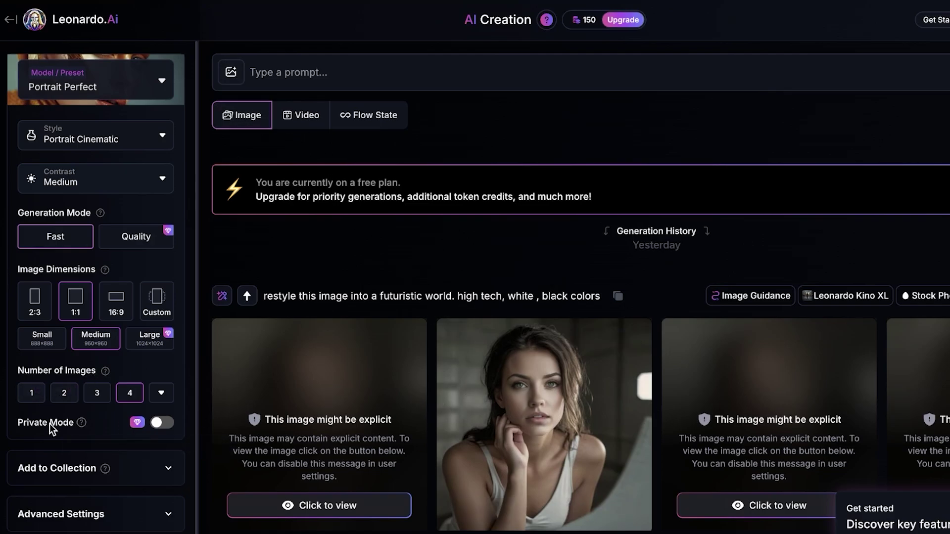
{"action": "scroll", "coordinate": [53, 431], "scroll_direction": "down", "scroll_amount": 1}
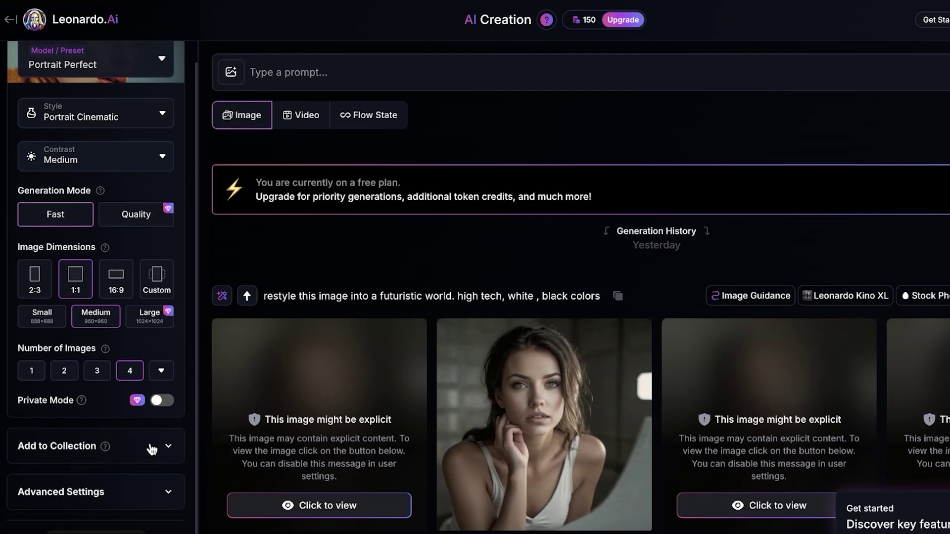
{"action": "left_click", "coordinate": [133, 117]}
{"action": "scroll", "coordinate": [132, 117], "scroll_direction": "up", "scroll_amount": 1}
{"action": "scroll", "coordinate": [64, 207], "scroll_direction": "down", "scroll_amount": 2}
Switch back to the Stock Photography preset with style None.
{"action": "left_click", "coordinate": [111, 81]}
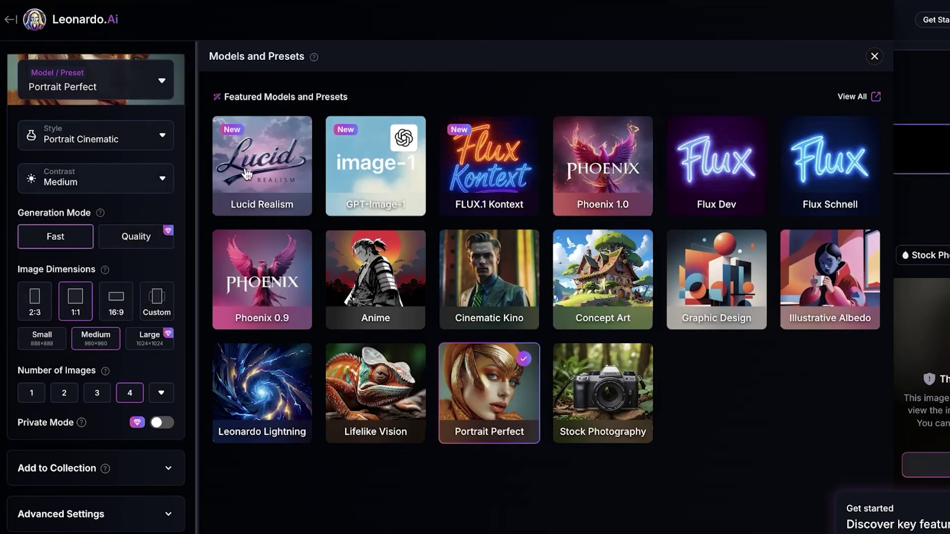
{"action": "left_click", "coordinate": [647, 404]}
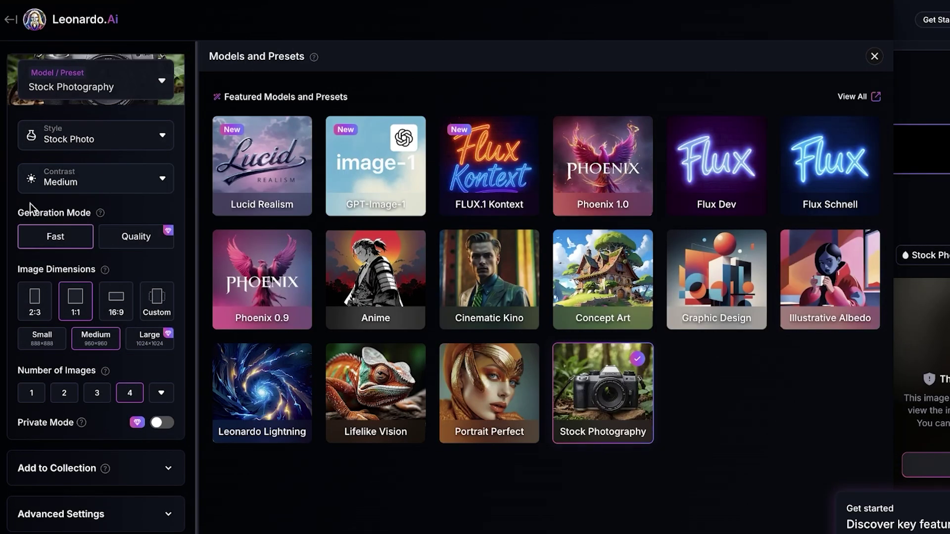
{"action": "left_click", "coordinate": [137, 150]}
{"action": "left_click", "coordinate": [44, 164]}
From Home, view and close the Creating Consistent Characters guide, then return to the image generator.
{"action": "left_click", "coordinate": [11, 19]}
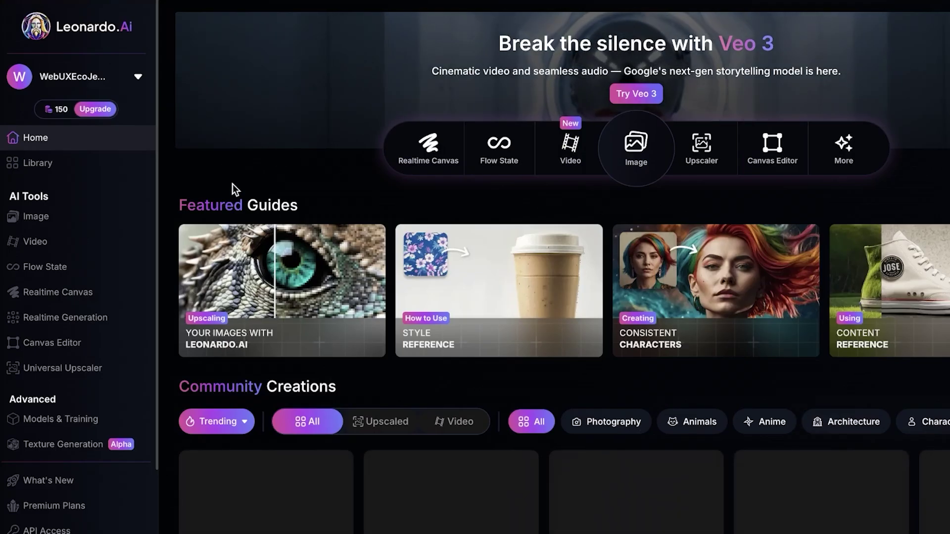
{"action": "left_click", "coordinate": [653, 279]}
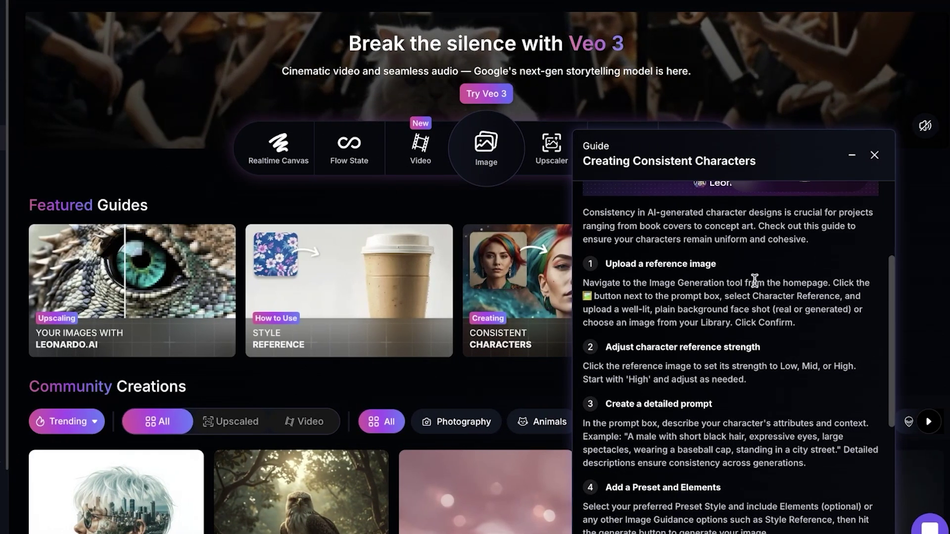
{"action": "left_click", "coordinate": [877, 153]}
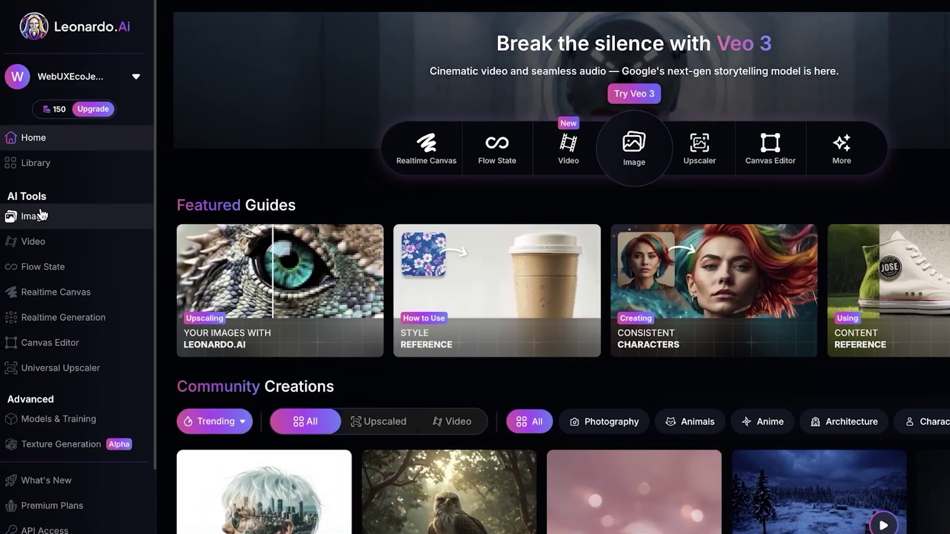
{"action": "left_click", "coordinate": [46, 212]}
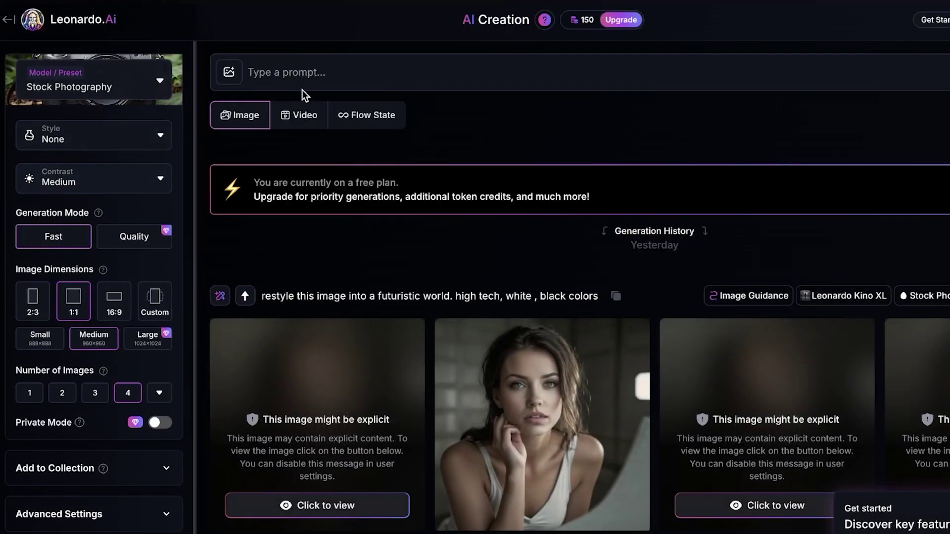
Choose the Portrait Perfect preset with the style set to None.
{"action": "left_click", "coordinate": [305, 67]}
{"action": "right_click", "coordinate": [305, 66]}
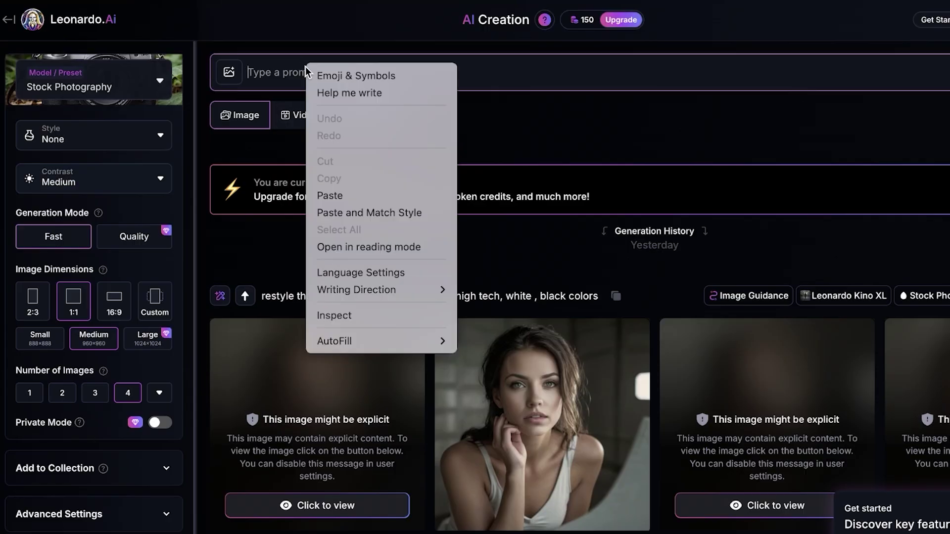
{"action": "left_click", "coordinate": [109, 88]}
{"action": "left_click", "coordinate": [472, 364]}
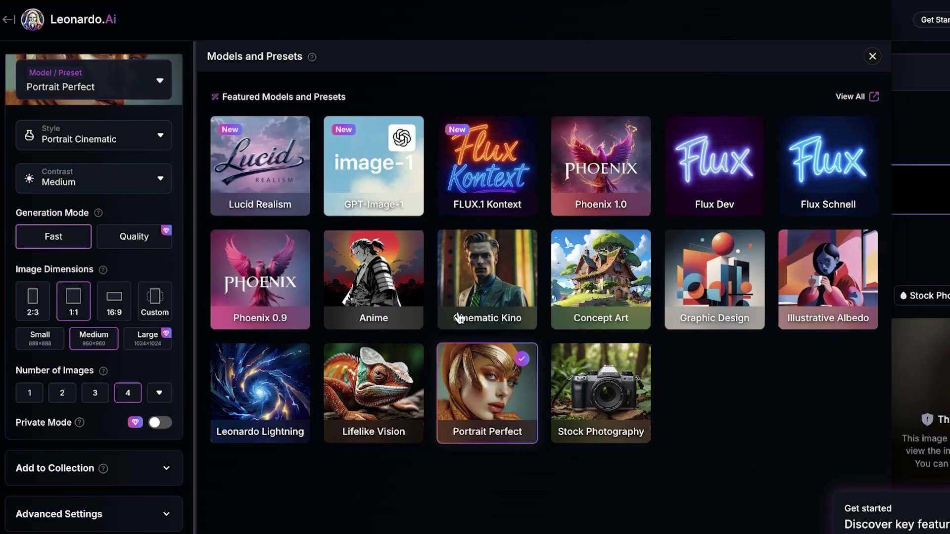
{"action": "left_click", "coordinate": [104, 137]}
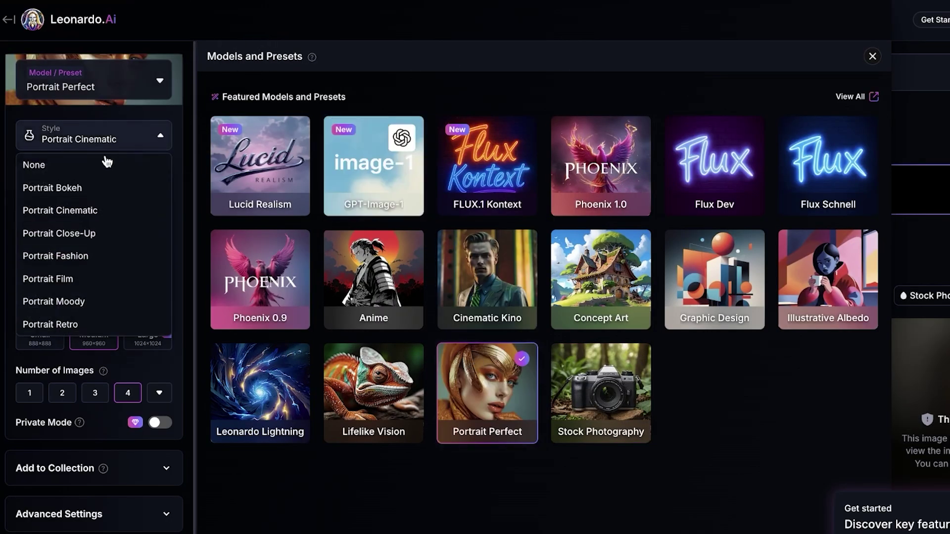
{"action": "left_click", "coordinate": [81, 167]}
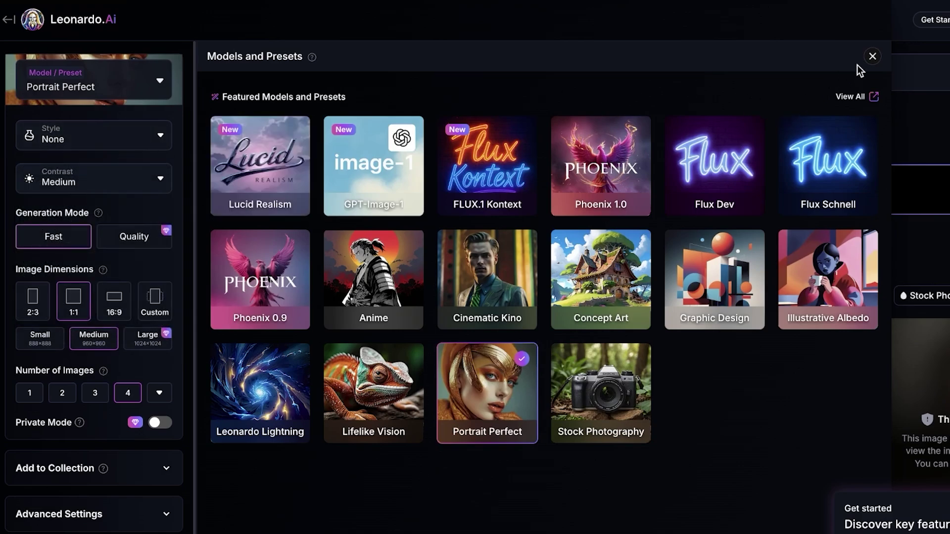
{"action": "left_click", "coordinate": [872, 56]}
Dismiss the upgrade offers and paste the butterfly-haircut girl description as the prompt, tidying stray characters.
{"action": "left_click", "coordinate": [37, 400]}
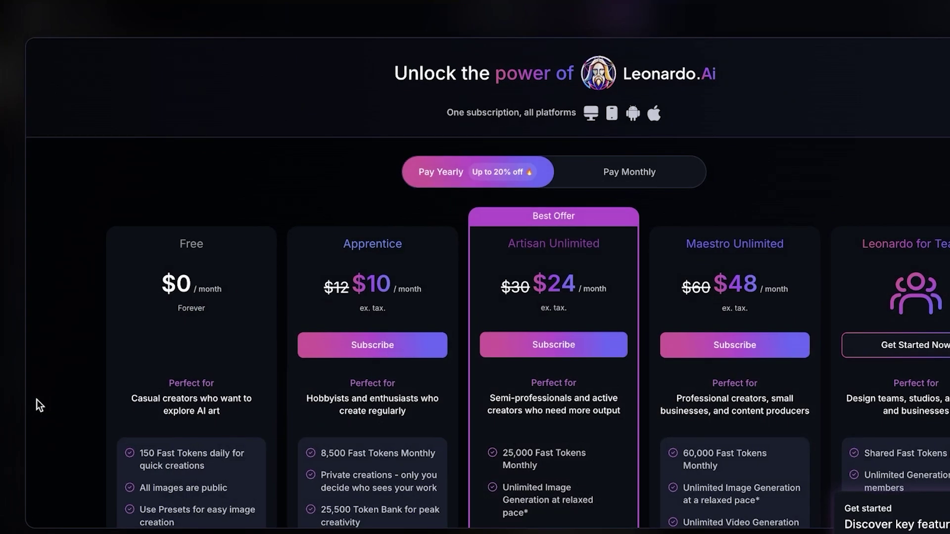
{"action": "key", "text": "Escape"}
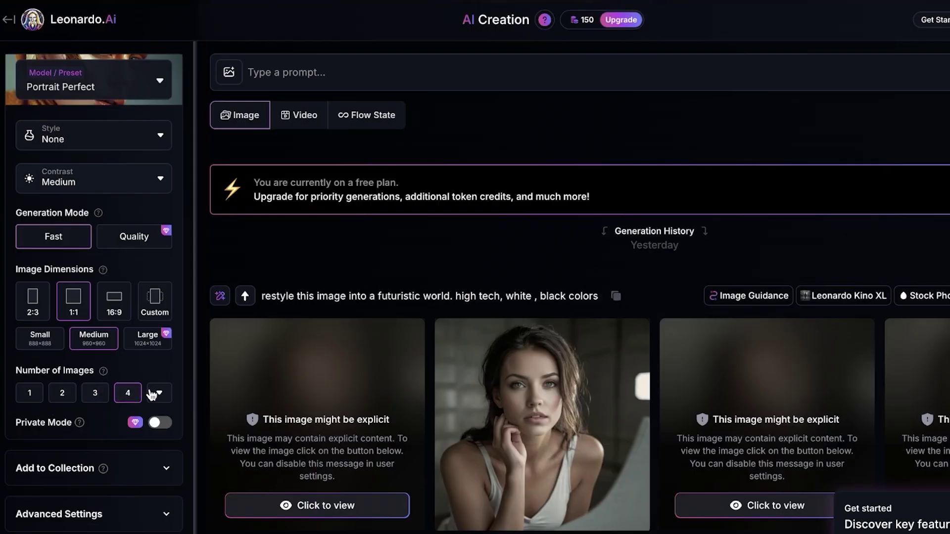
{"action": "left_click", "coordinate": [151, 391]}
{"action": "key", "text": "Escape"}
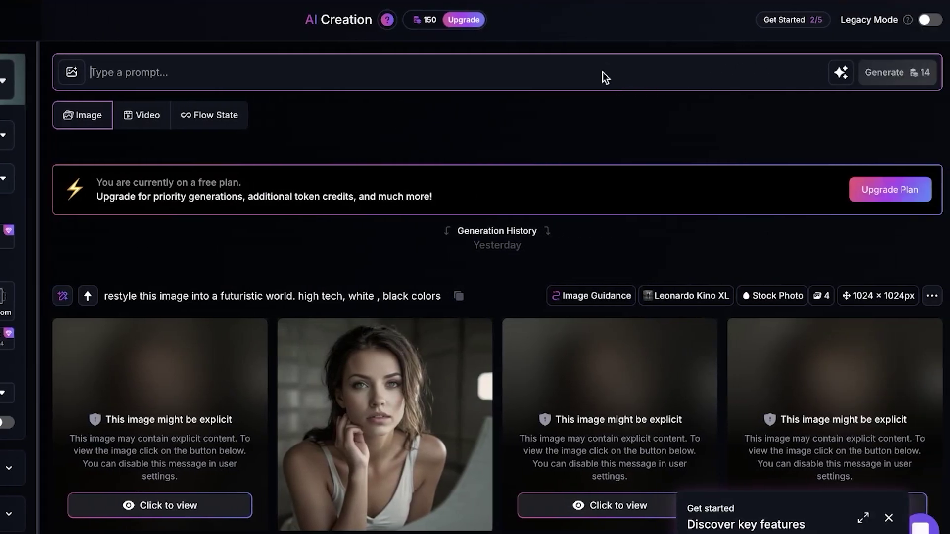
{"action": "right_click", "coordinate": [603, 72]}
{"action": "left_click", "coordinate": [628, 200]}
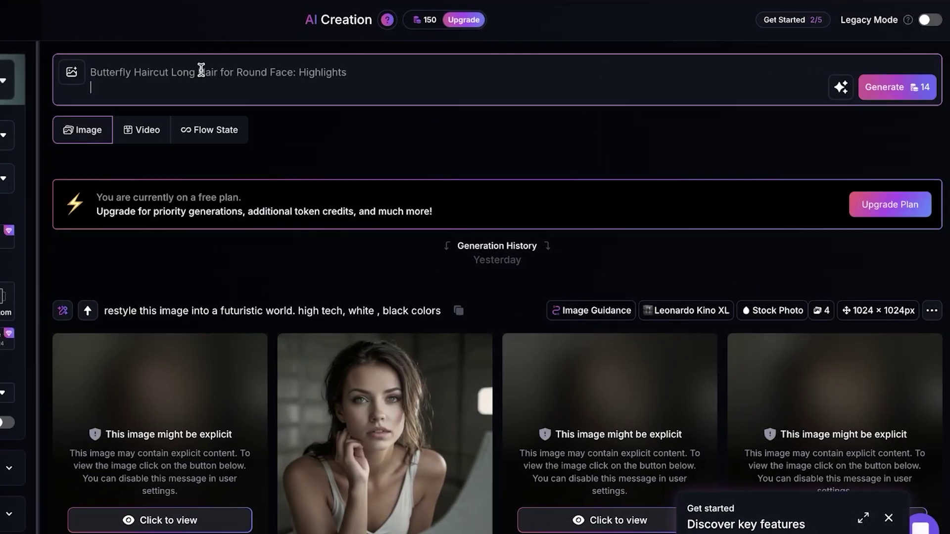
{"action": "key", "text": "BackSpace"}
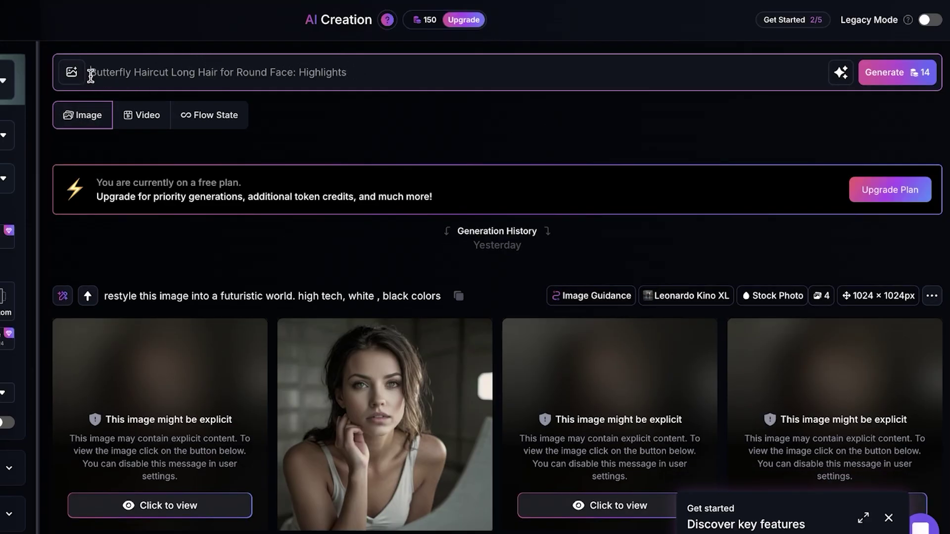
{"action": "type", "text": "A woman"}
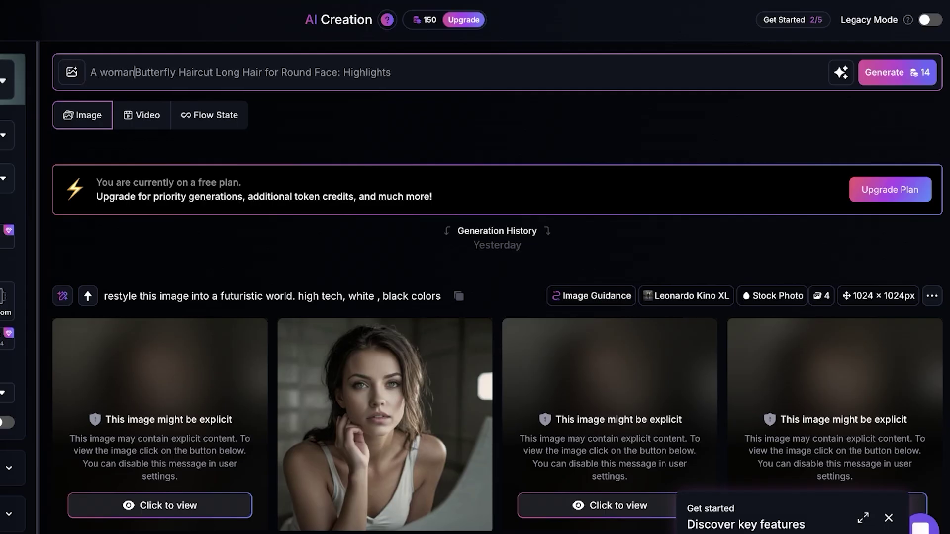
{"action": "key", "text": "BackSpace"}
{"action": "key", "text": "BackSpace"}
{"action": "type", "text": "eautiful girl with b"}
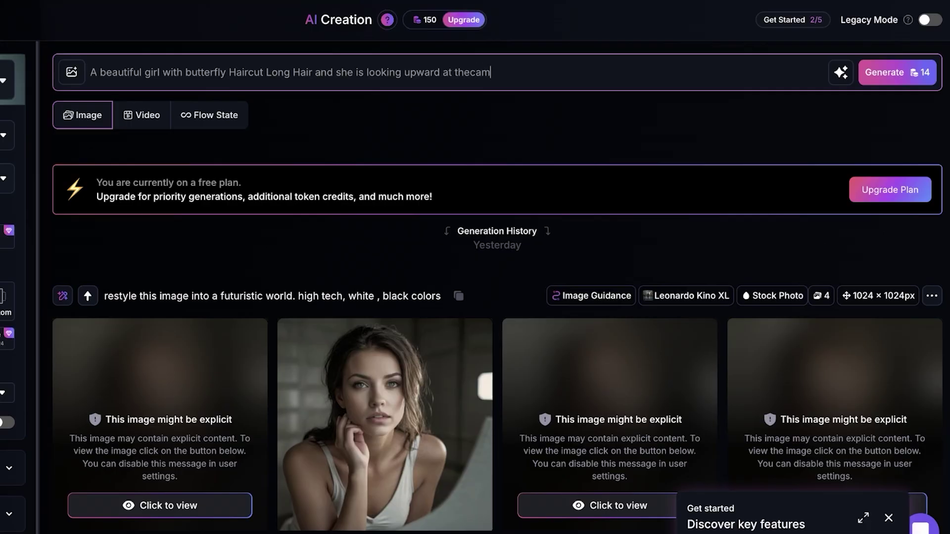
{"action": "type", "text": "era"}
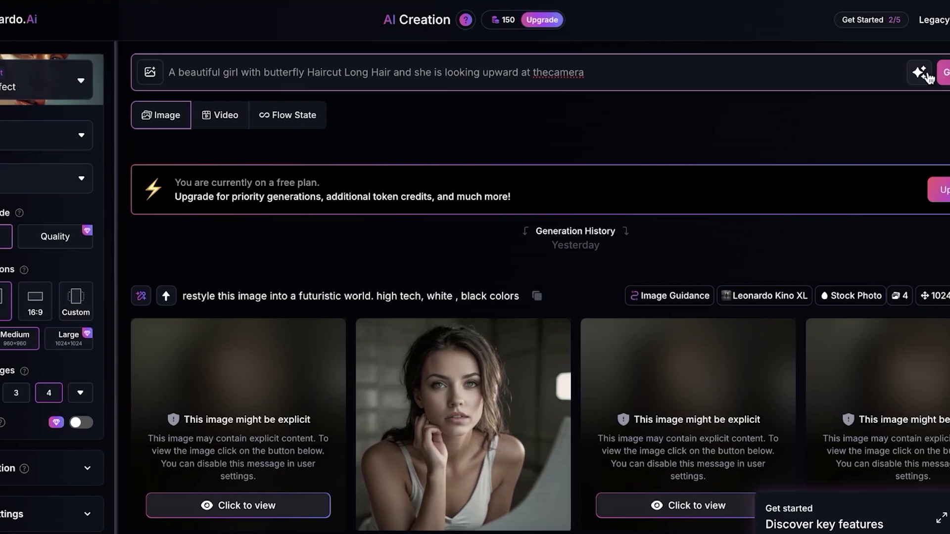
Use Improve Prompt to enrich the description and generate four butterfly-girl portraits.
{"action": "left_click", "coordinate": [838, 72]}
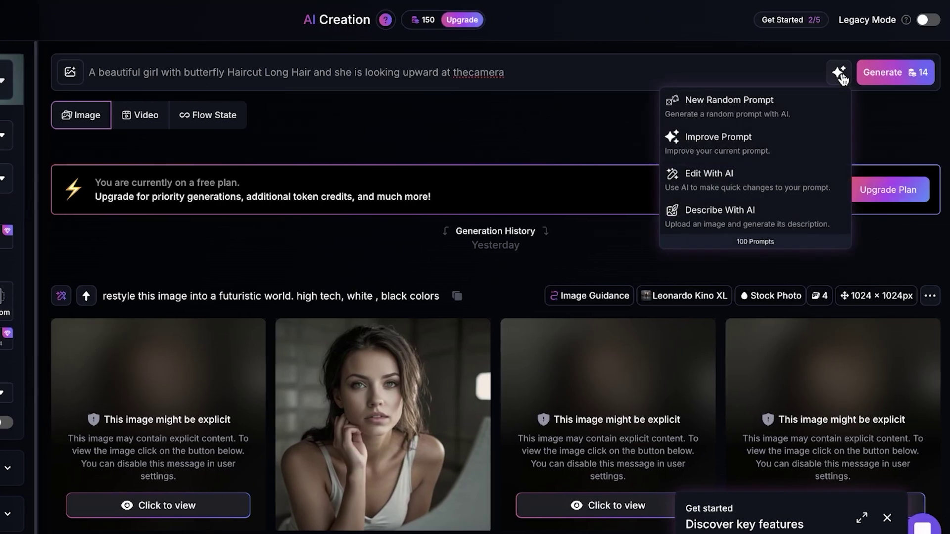
{"action": "left_click", "coordinate": [739, 152]}
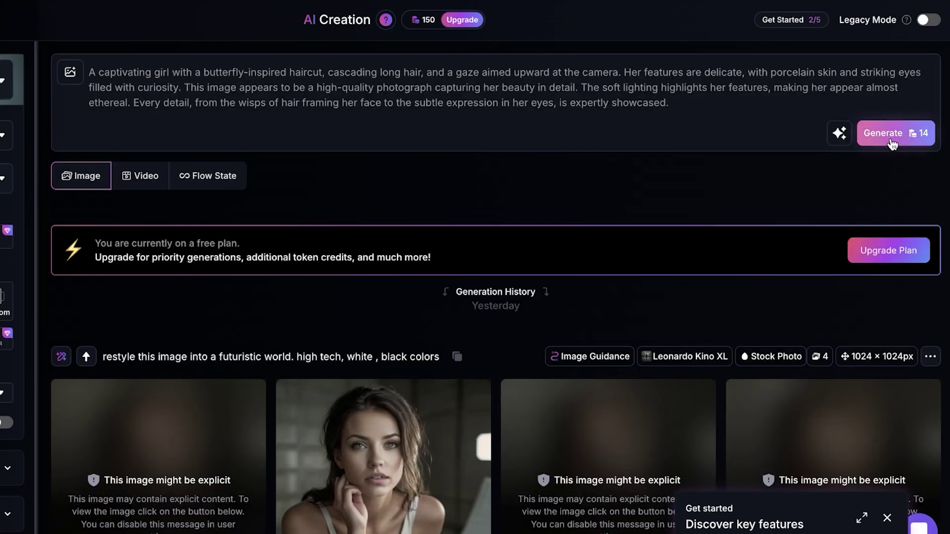
{"action": "left_click", "coordinate": [893, 142]}
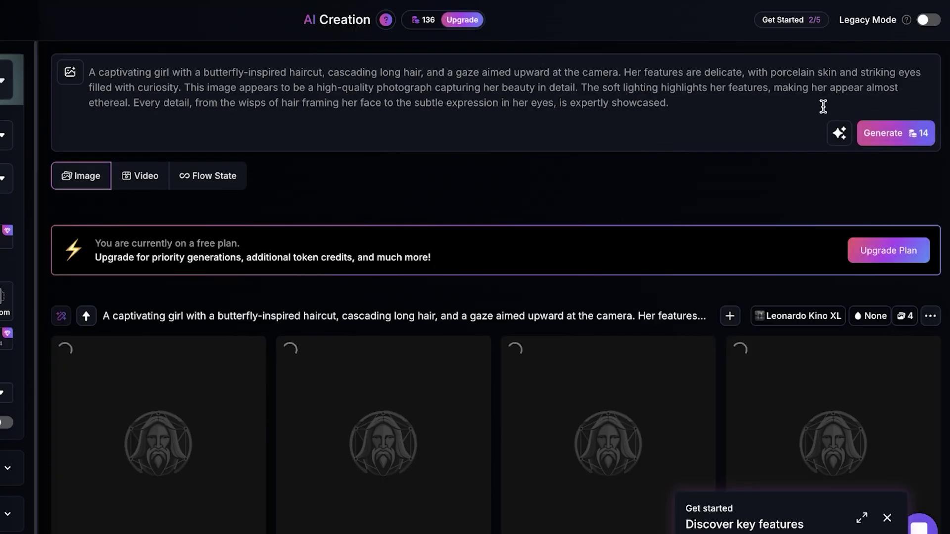
{"action": "scroll", "coordinate": [765, 140], "scroll_direction": "down", "scroll_amount": 2}
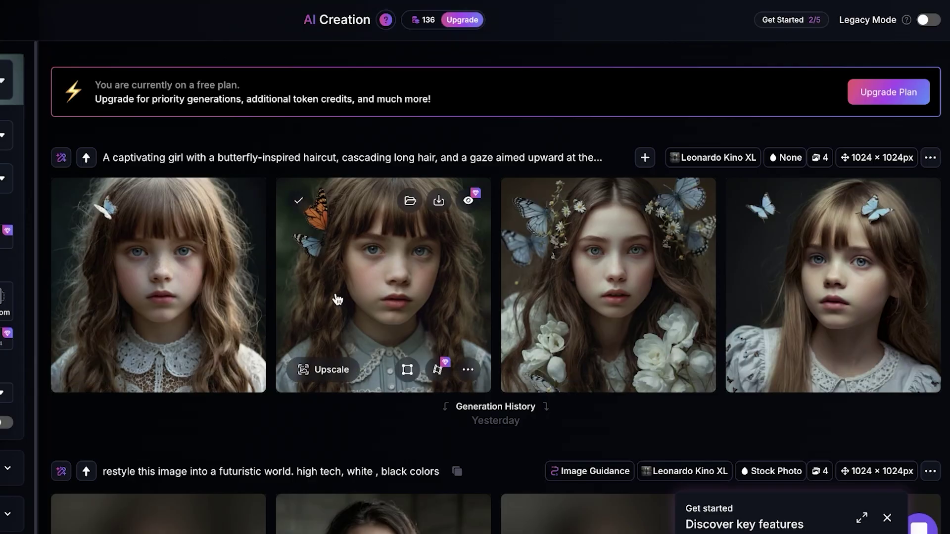
{"action": "scroll", "coordinate": [653, 313], "scroll_direction": "up", "scroll_amount": 1}
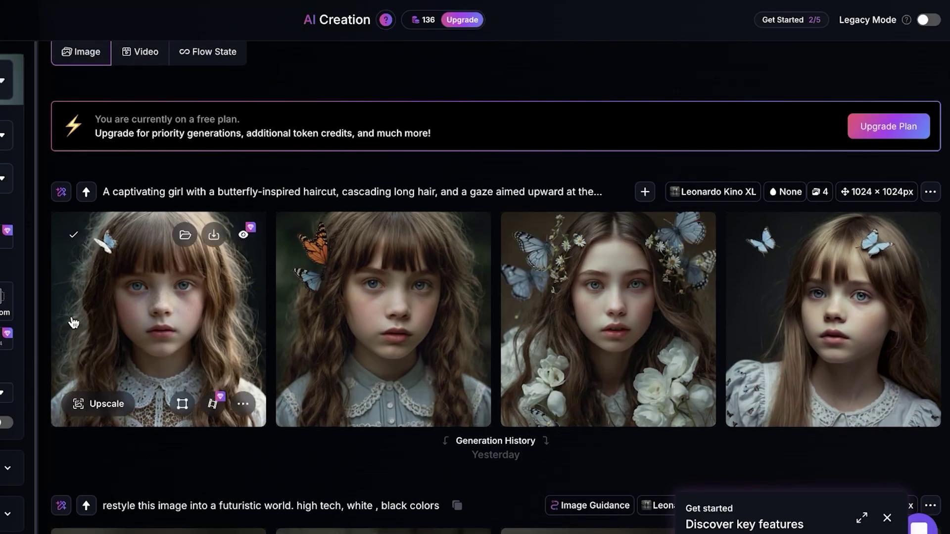
{"action": "mouse_move", "coordinate": [833, 286]}
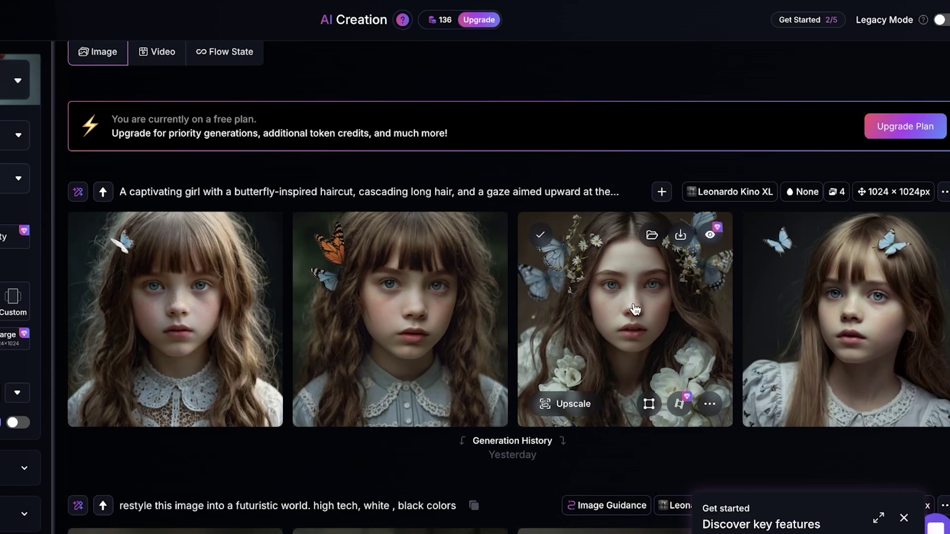
View the flower-and-butterfly portrait full size and download it as a JPG.
{"action": "left_click", "coordinate": [631, 312]}
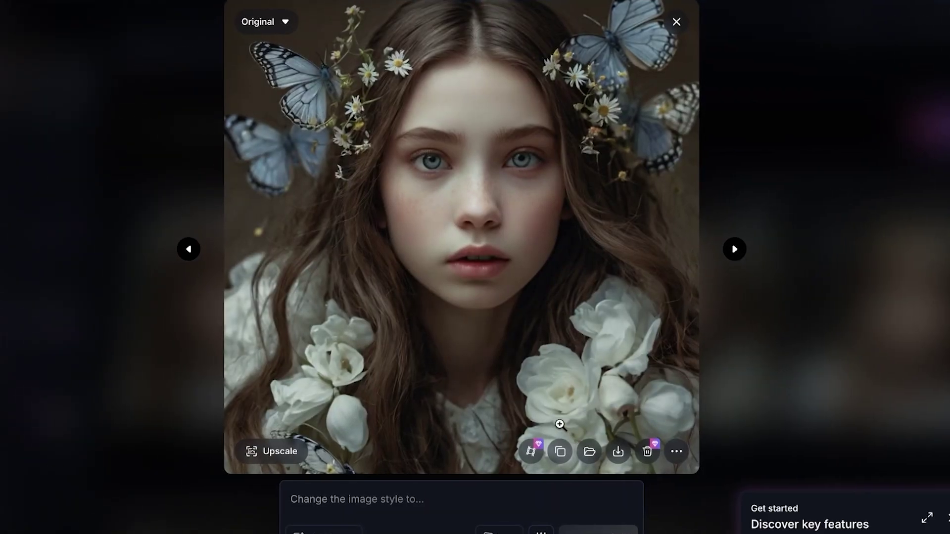
{"action": "left_click", "coordinate": [676, 22]}
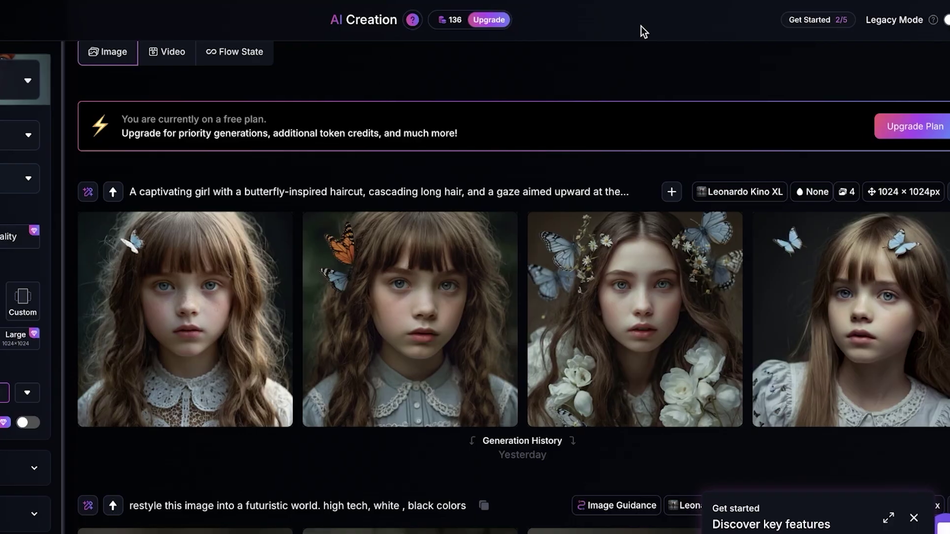
{"action": "left_click", "coordinate": [667, 234]}
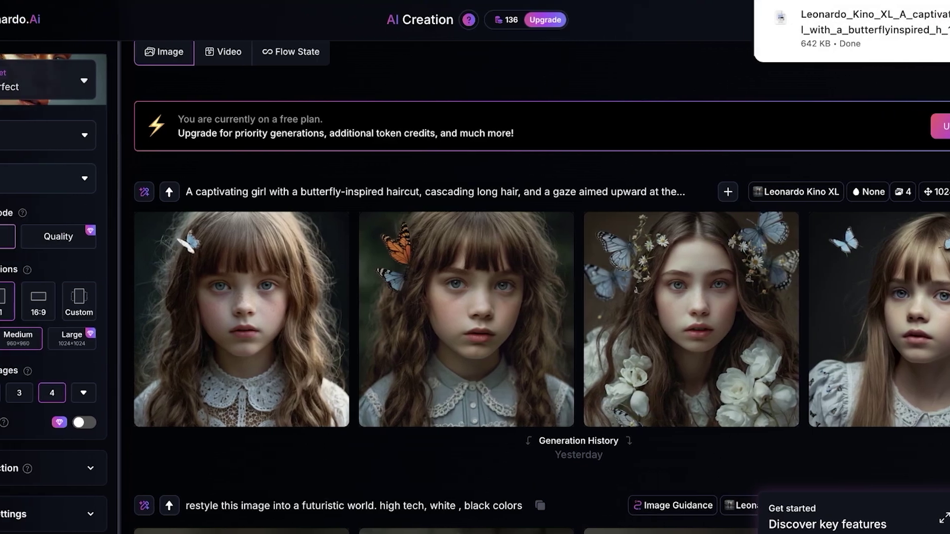
Switch to the Stock Photography preset and explore Character Reference under Image Guidance.
{"action": "left_click", "coordinate": [63, 80]}
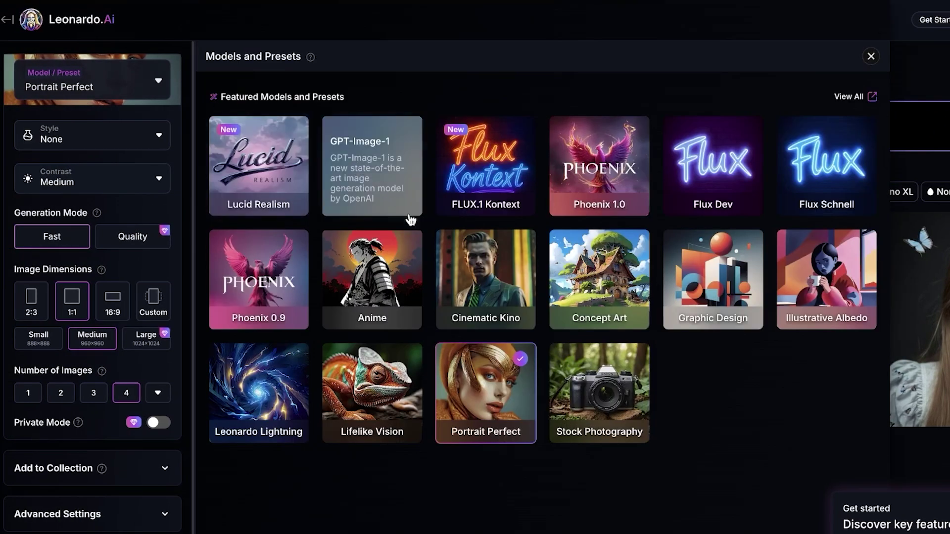
{"action": "mouse_move", "coordinate": [599, 393]}
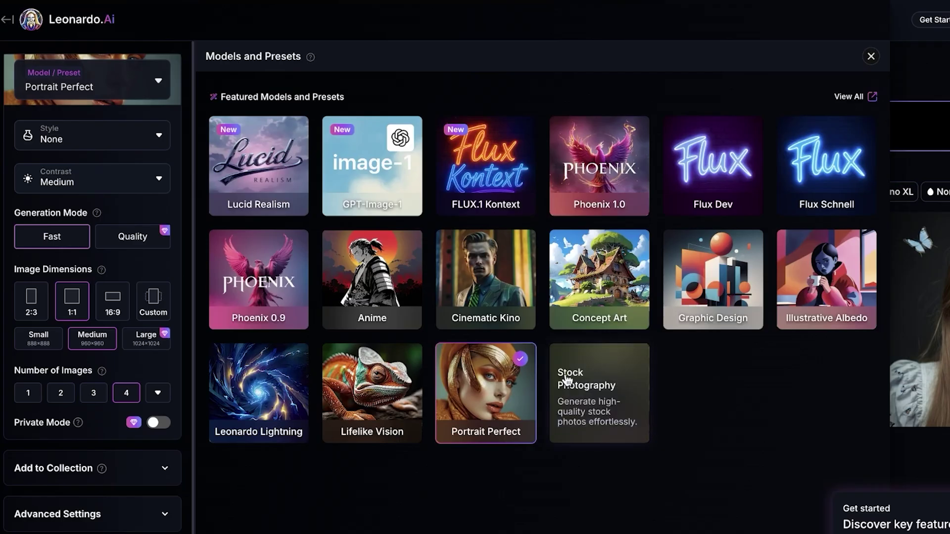
{"action": "left_click", "coordinate": [565, 380]}
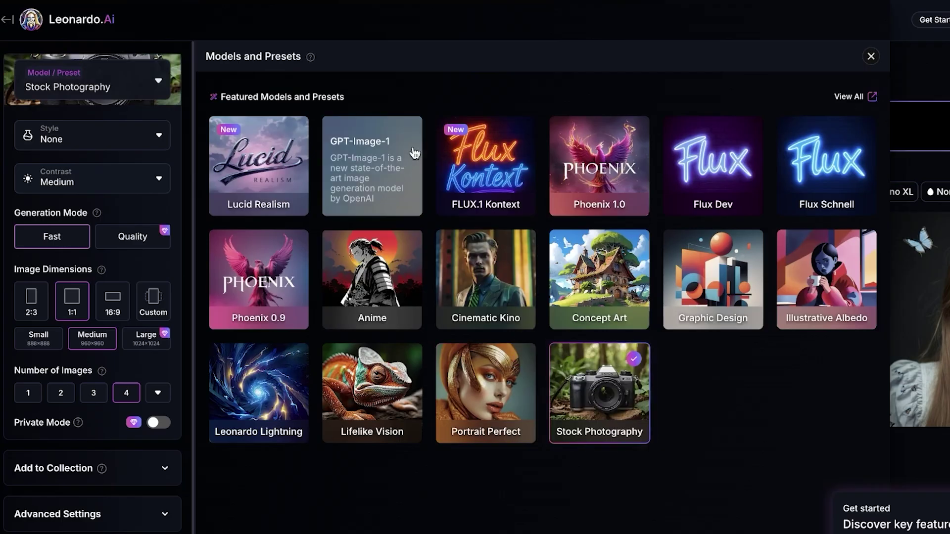
{"action": "left_click", "coordinate": [871, 56]}
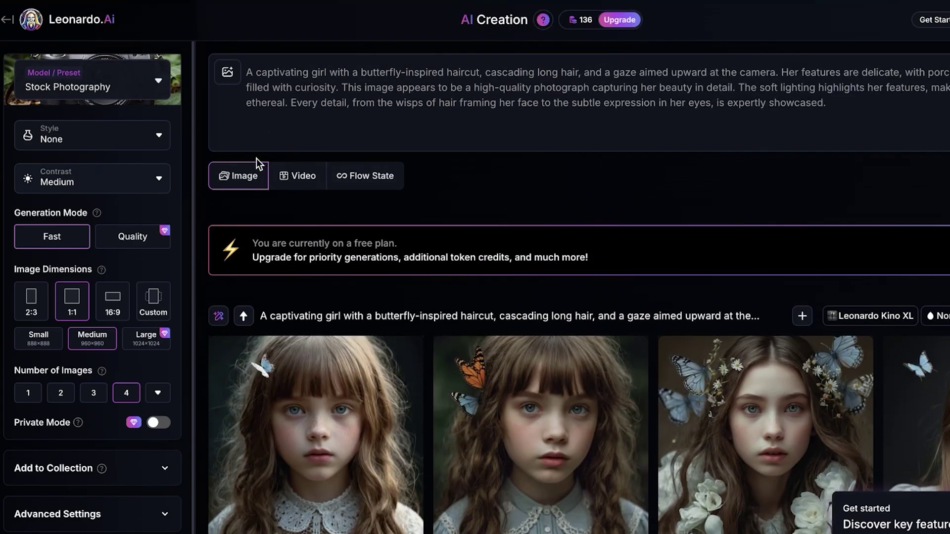
{"action": "left_click", "coordinate": [228, 72]}
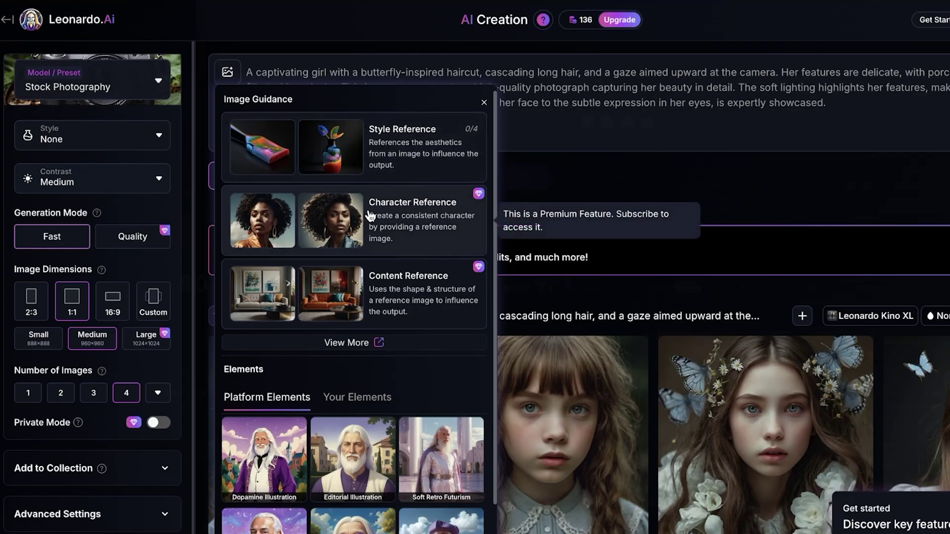
{"action": "left_click", "coordinate": [371, 216]}
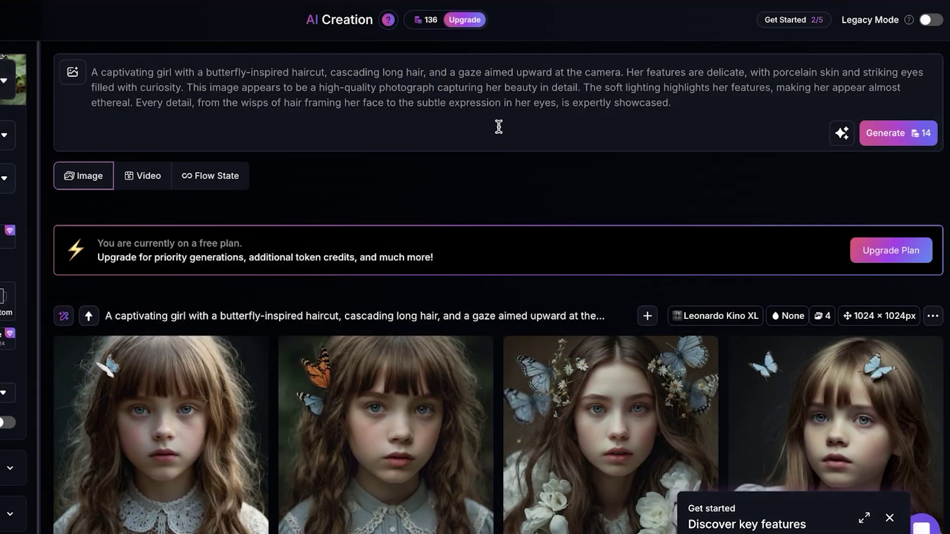
{"action": "left_click", "coordinate": [73, 73]}
{"action": "scroll", "coordinate": [184, 346], "scroll_direction": "down", "scroll_amount": 3}
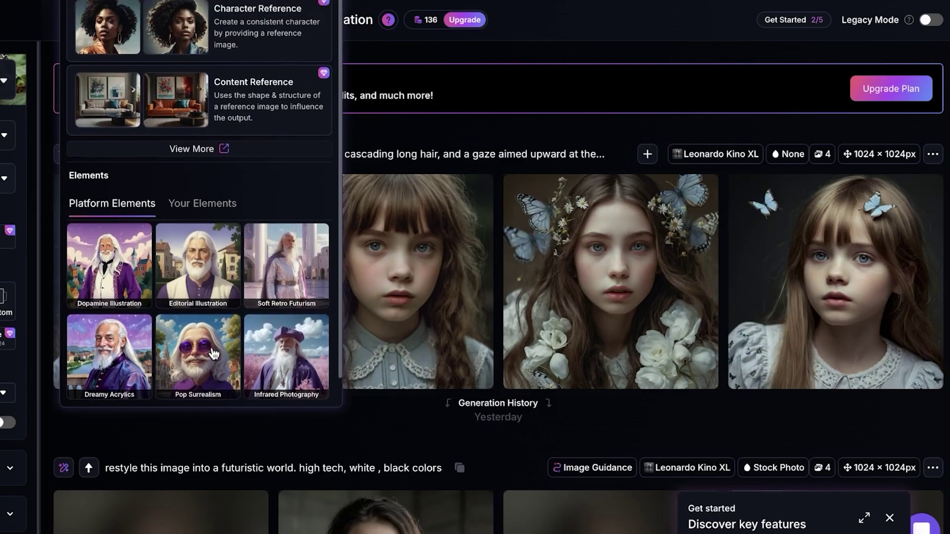
{"action": "scroll", "coordinate": [223, 222], "scroll_direction": "up", "scroll_amount": 2}
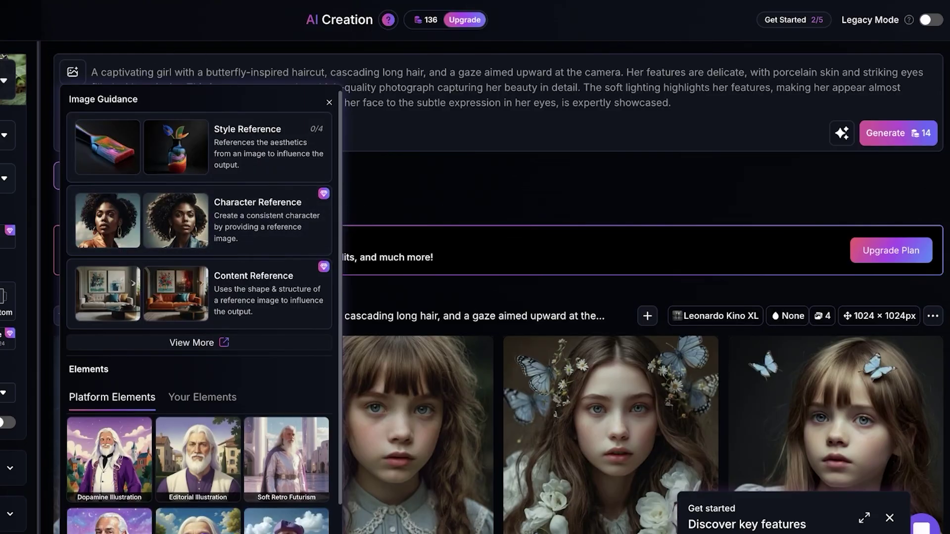
{"action": "key", "text": "Escape"}
Delete the whole butterfly-girl prompt and reopen Image Guidance.
{"action": "left_click", "coordinate": [767, 96]}
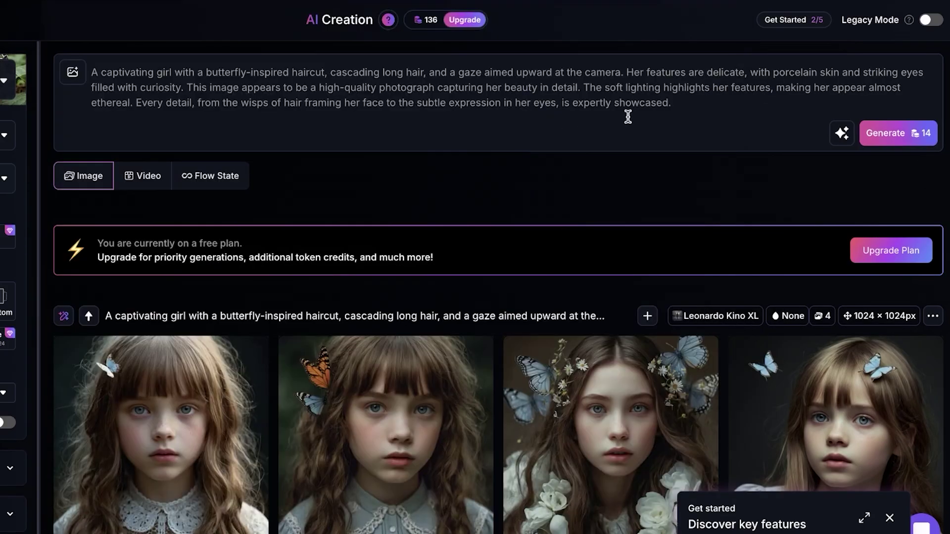
{"action": "left_click_drag", "start_coordinate": [695, 112], "coordinate": [147, 35]}
{"action": "key", "text": "BackSpace"}
{"action": "scroll", "coordinate": [263, 291], "scroll_direction": "down", "scroll_amount": 1}
{"action": "scroll", "coordinate": [291, 303], "scroll_direction": "down", "scroll_amount": 4}
{"action": "scroll", "coordinate": [283, 321], "scroll_direction": "up", "scroll_amount": 3}
{"action": "scroll", "coordinate": [282, 320], "scroll_direction": "up", "scroll_amount": 2}
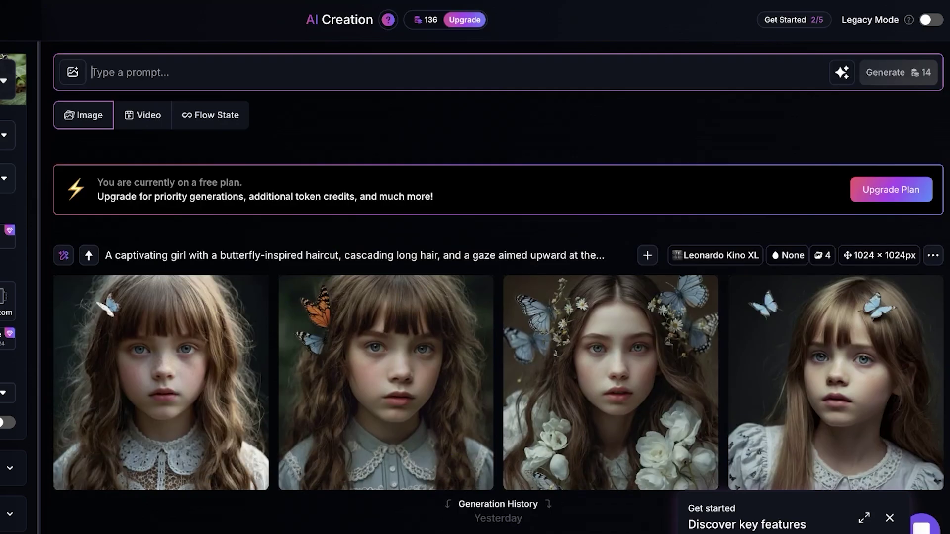
{"action": "left_click", "coordinate": [67, 72]}
Make GPT-Image-1 the current model.
{"action": "left_click", "coordinate": [118, 84]}
{"action": "mouse_move", "coordinate": [258, 167]}
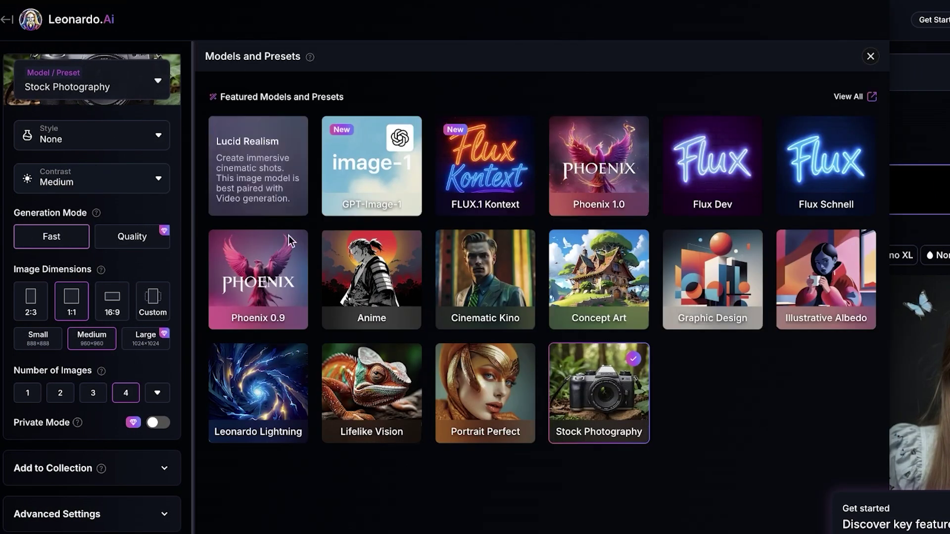
{"action": "left_click", "coordinate": [394, 178]}
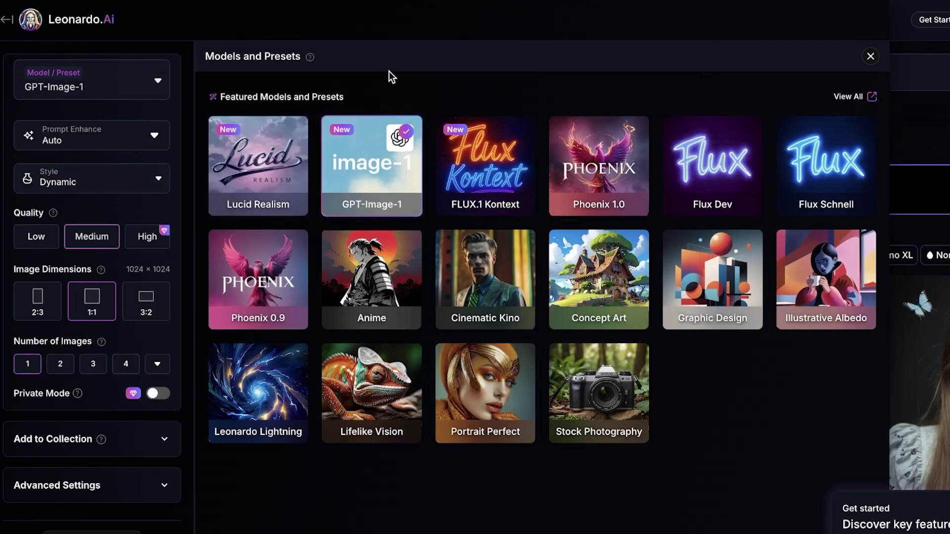
{"action": "left_click", "coordinate": [870, 57]}
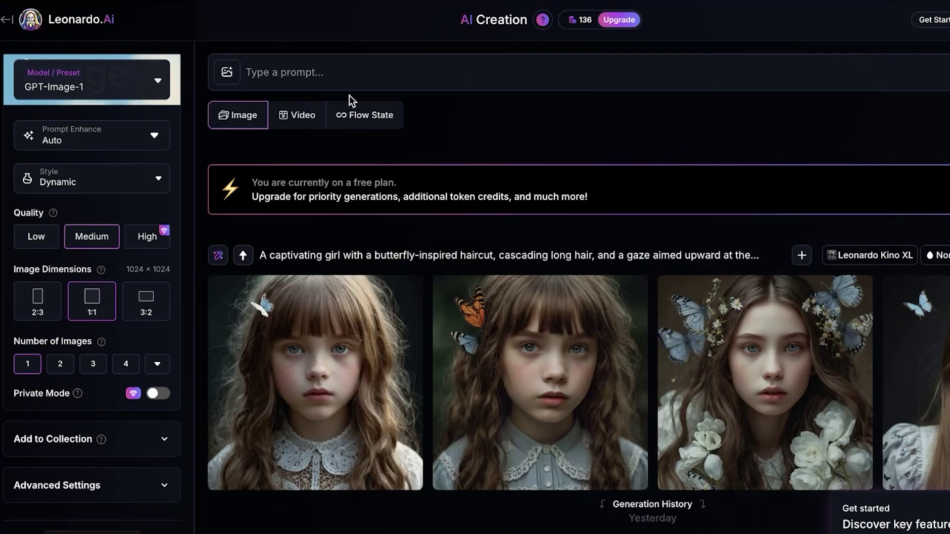
{"action": "mouse_move", "coordinate": [185, 73]}
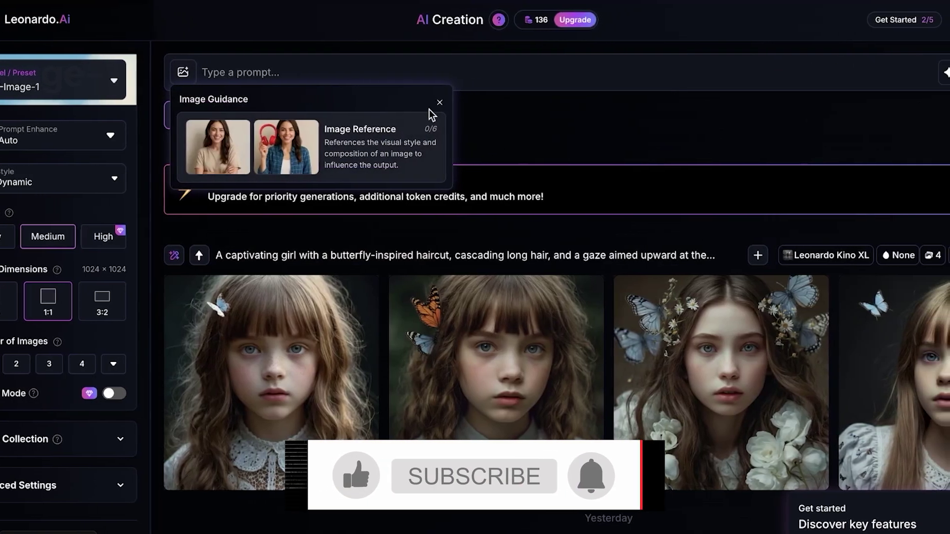
Attach the butterfly-and-flowers portrait from Your Generations as the reference image.
{"action": "left_click", "coordinate": [473, 111]}
{"action": "left_click", "coordinate": [290, 62]}
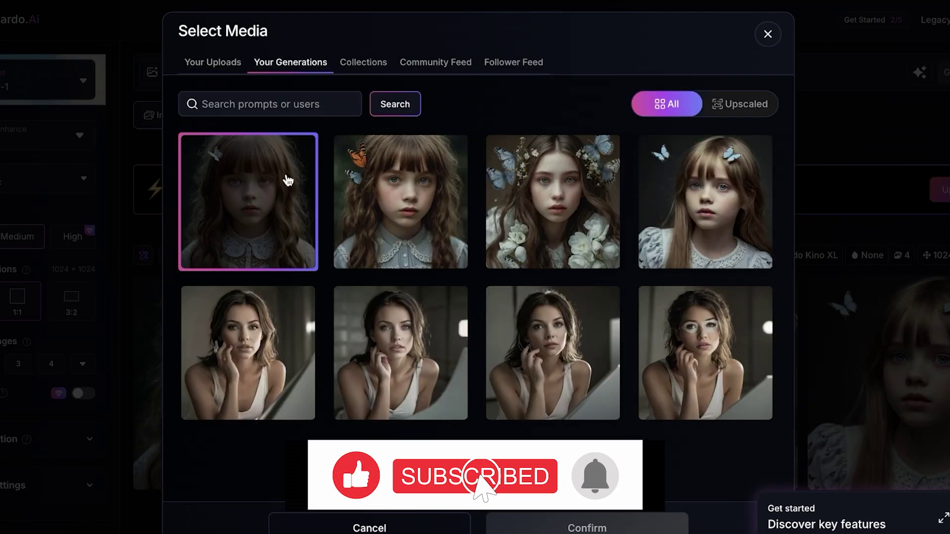
{"action": "left_click", "coordinate": [542, 190]}
{"action": "left_click", "coordinate": [588, 528]}
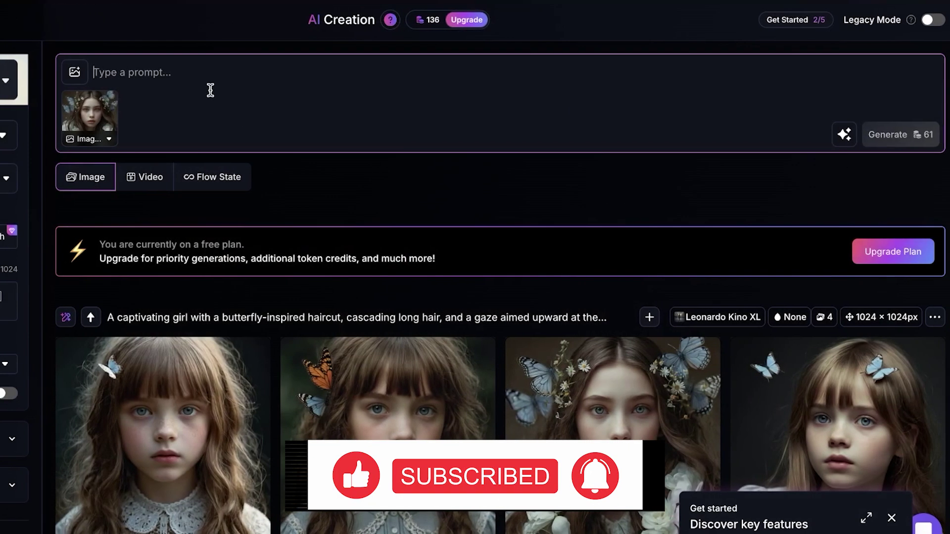
Generate 'this girl standing infront of a castle' using the referenced portrait.
{"action": "left_click", "coordinate": [209, 89]}
{"action": "type", "text": "this g"}
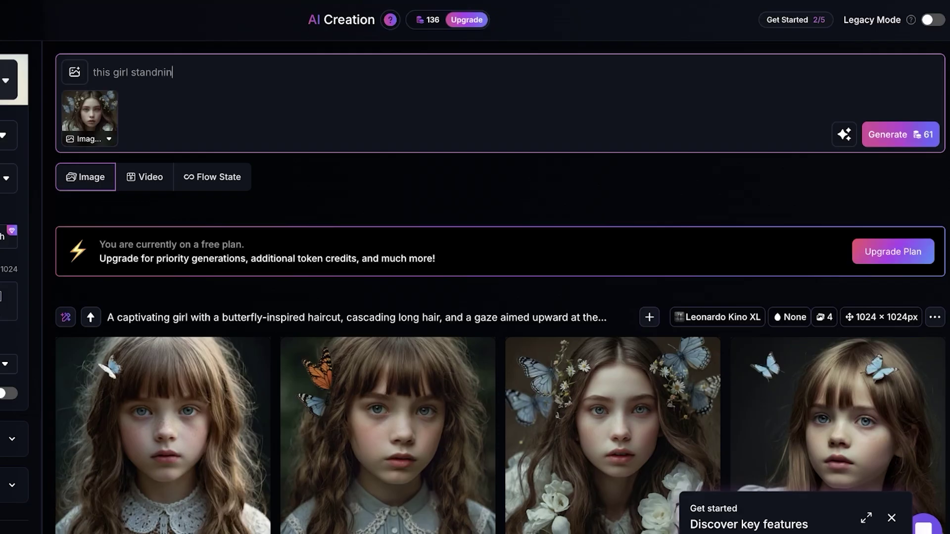
{"action": "type", "text": "irl standing infront of a castle"}
{"action": "key", "text": "Return"}
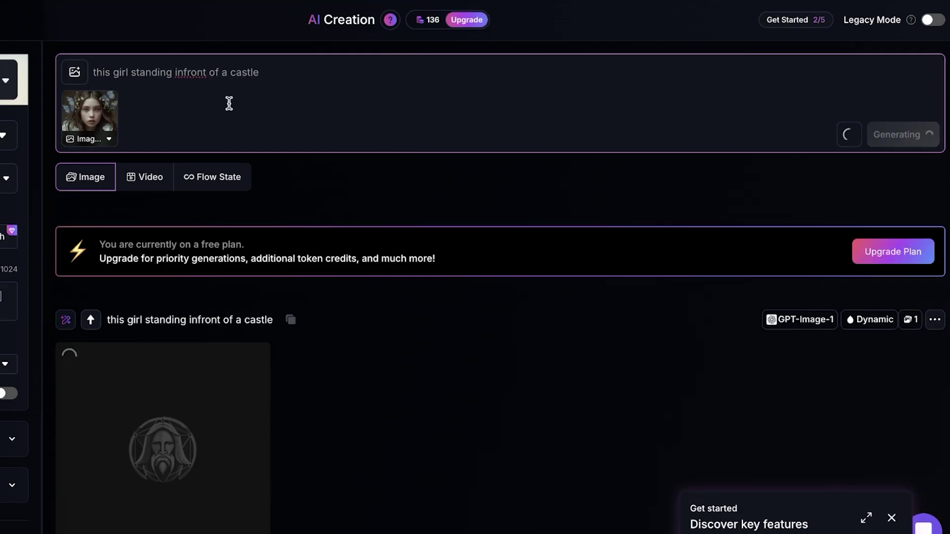
{"action": "scroll", "coordinate": [409, 220], "scroll_direction": "down", "scroll_amount": 3}
{"action": "scroll", "coordinate": [308, 232], "scroll_direction": "up", "scroll_amount": 3}
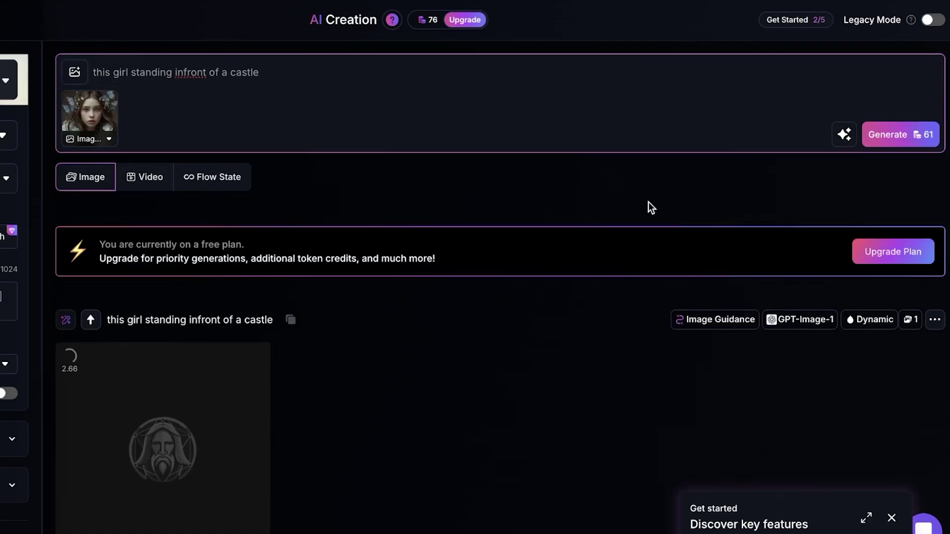
{"action": "scroll", "coordinate": [504, 253], "scroll_direction": "down", "scroll_amount": 1}
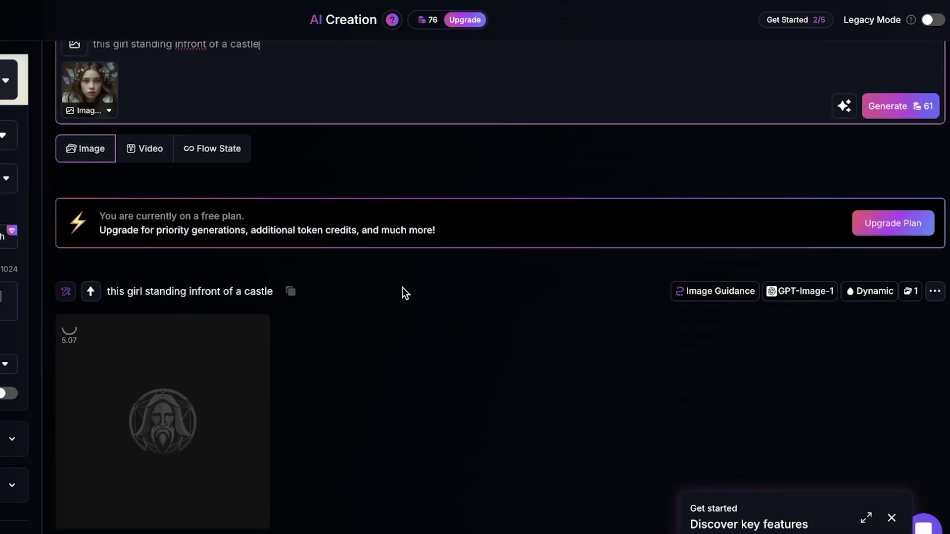
{"action": "scroll", "coordinate": [385, 292], "scroll_direction": "down", "scroll_amount": 2}
{"action": "scroll", "coordinate": [614, 323], "scroll_direction": "down", "scroll_amount": 2}
{"action": "scroll", "coordinate": [361, 271], "scroll_direction": "up", "scroll_amount": 1}
{"action": "scroll", "coordinate": [370, 304], "scroll_direction": "up", "scroll_amount": 2}
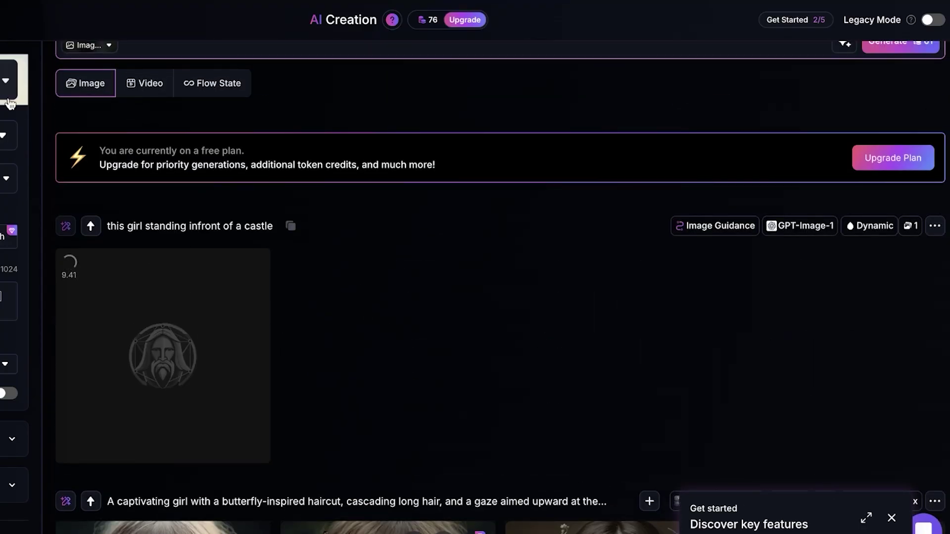
{"action": "scroll", "coordinate": [28, 122], "scroll_direction": "up", "scroll_amount": 1}
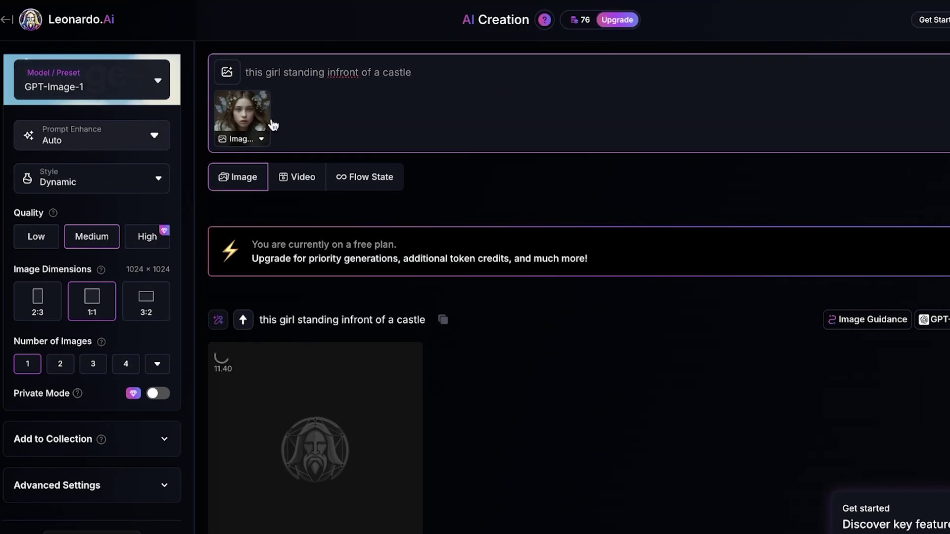
{"action": "scroll", "coordinate": [781, 350], "scroll_direction": "down", "scroll_amount": 6}
{"action": "scroll", "coordinate": [727, 375], "scroll_direction": "up", "scroll_amount": 2}
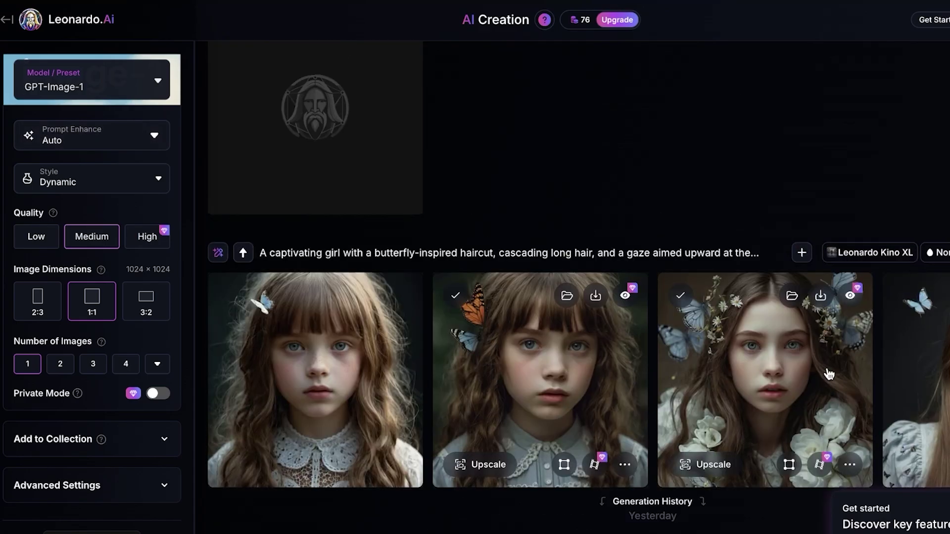
{"action": "scroll", "coordinate": [737, 399], "scroll_direction": "down", "scroll_amount": 4}
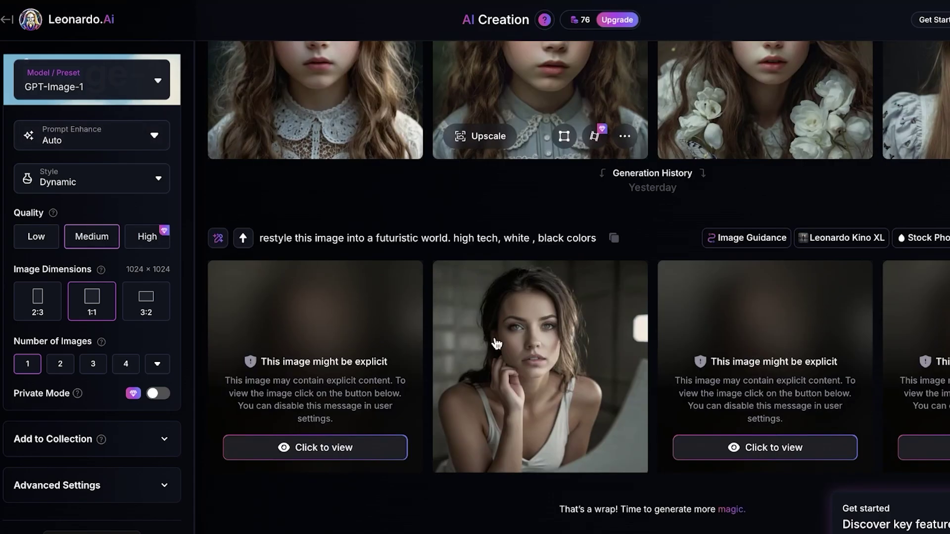
Reveal the explicit-flagged images, then view the finished butterfly girl before the castle full size.
{"action": "left_click", "coordinate": [323, 450]}
{"action": "left_click", "coordinate": [846, 445]}
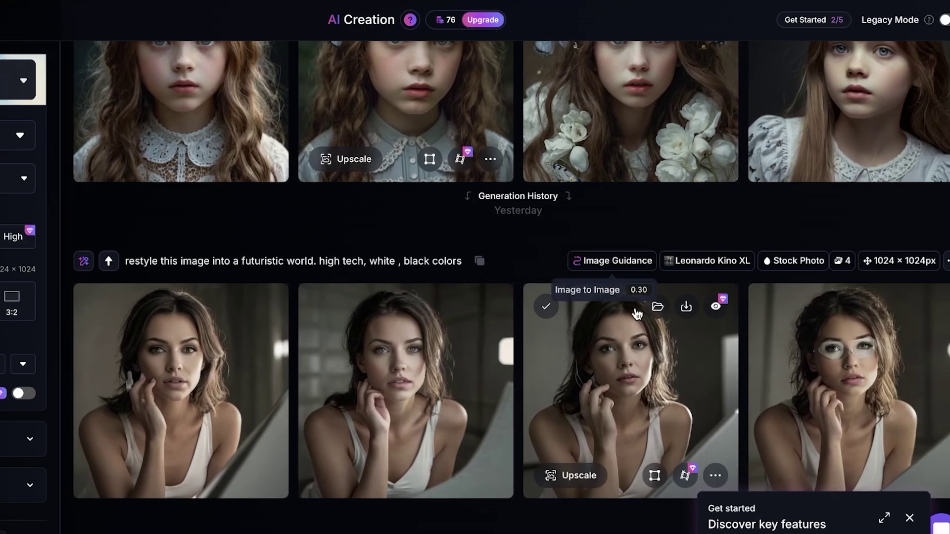
{"action": "scroll", "coordinate": [635, 314], "scroll_direction": "down", "scroll_amount": 1}
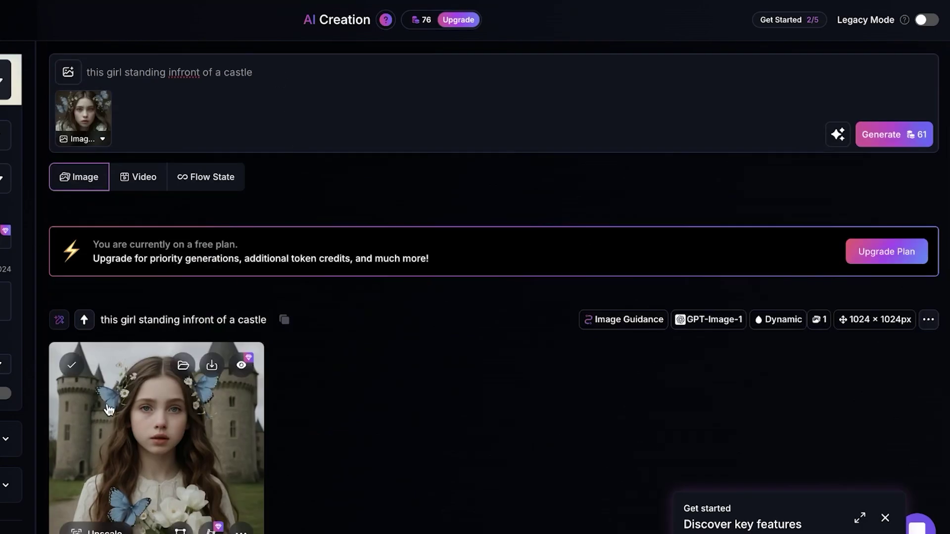
{"action": "scroll", "coordinate": [108, 389], "scroll_direction": "down", "scroll_amount": 1}
{"action": "scroll", "coordinate": [111, 385], "scroll_direction": "down", "scroll_amount": 1}
{"action": "left_click", "coordinate": [160, 309]}
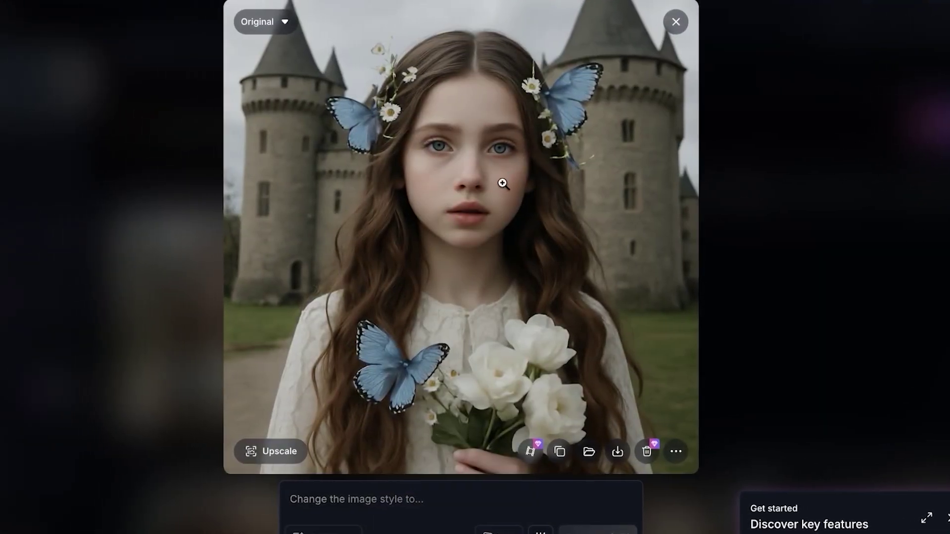
Review the prompt enhancement options and the available styles list without changing them.
{"action": "left_click", "coordinate": [823, 135]}
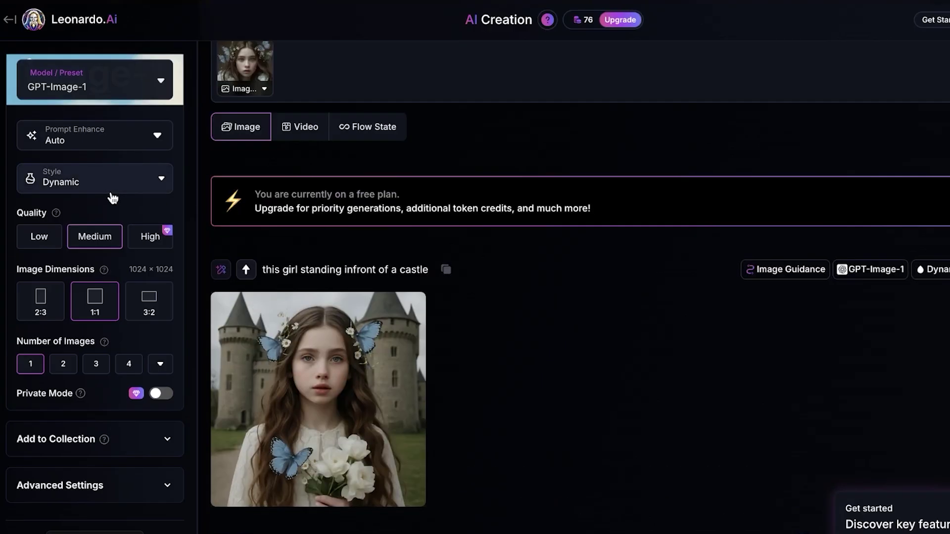
{"action": "left_click", "coordinate": [121, 143]}
{"action": "left_click", "coordinate": [101, 183]}
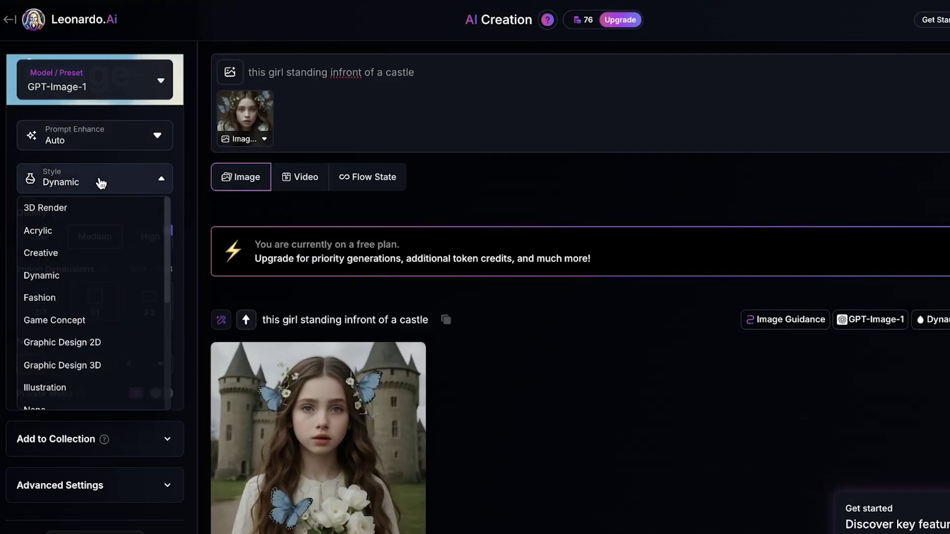
{"action": "left_click", "coordinate": [548, 115]}
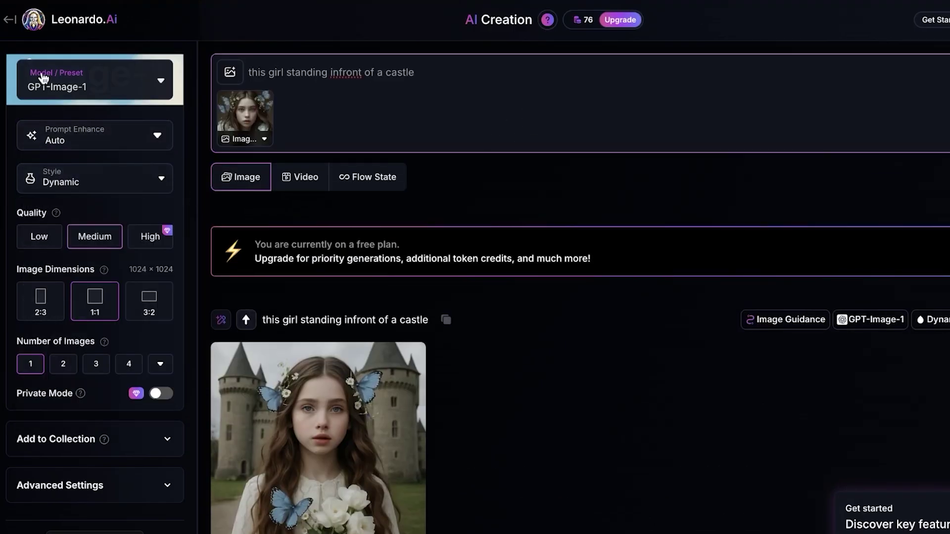
Switch the model to Cinematic Kino and glance at the Image Guidance options.
{"action": "left_click", "coordinate": [158, 80]}
{"action": "left_click", "coordinate": [483, 275]}
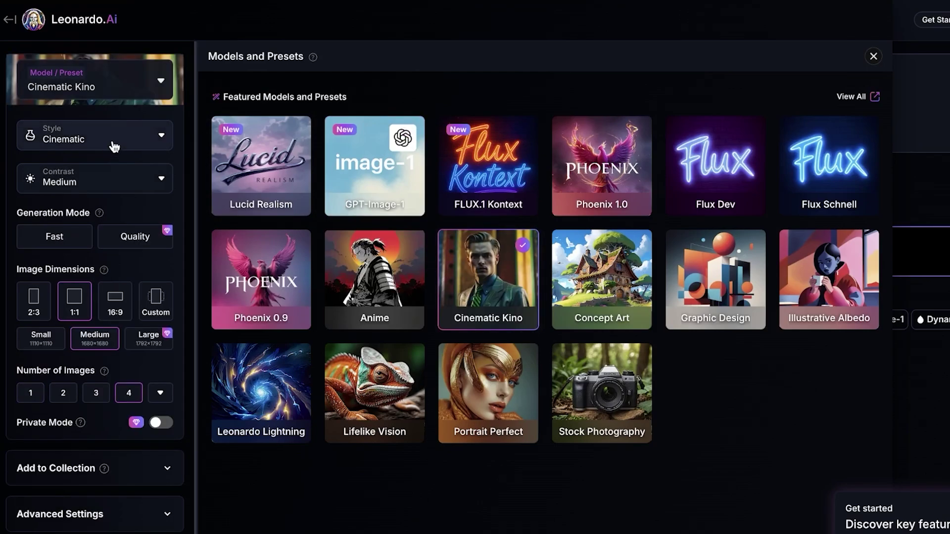
{"action": "left_click", "coordinate": [873, 56]}
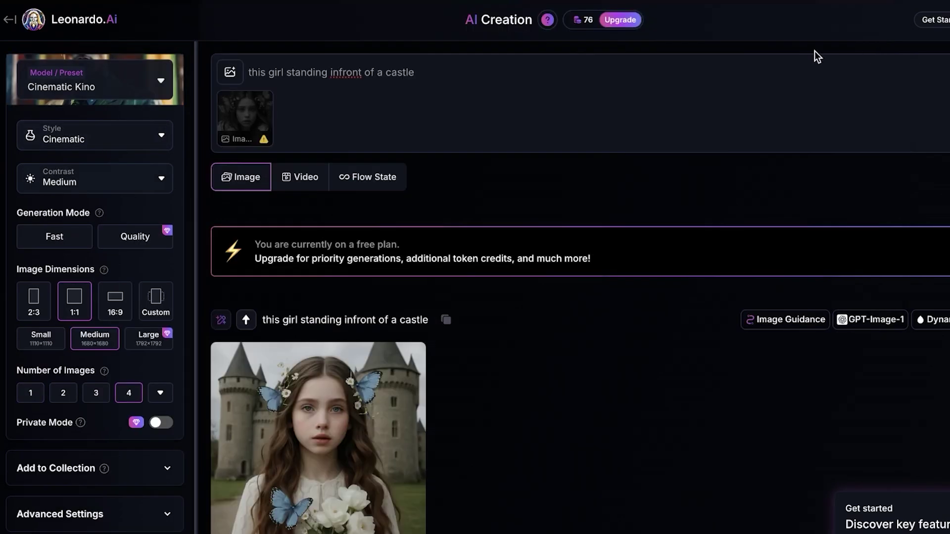
{"action": "left_click", "coordinate": [230, 72]}
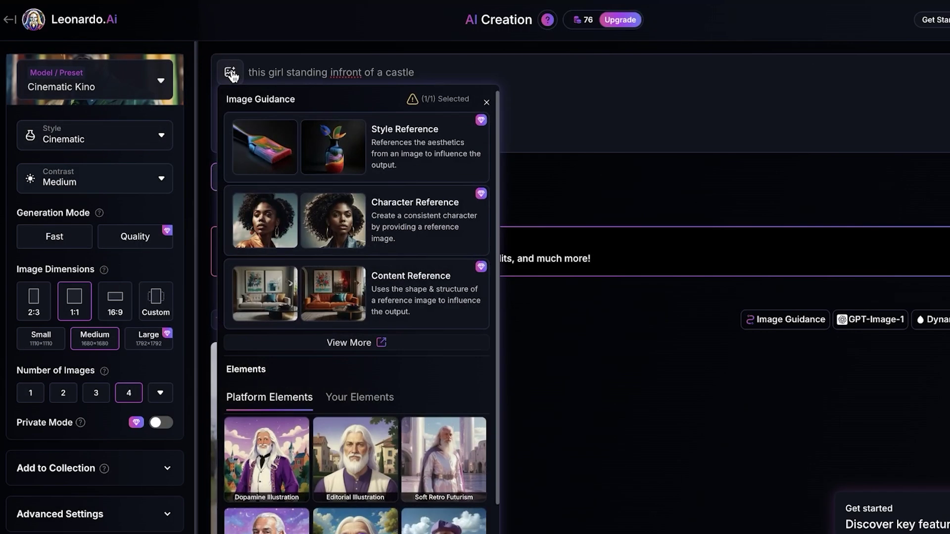
{"action": "left_click", "coordinate": [630, 126]}
Go to the Leonardo home page to browse the trending Community Creations feed.
{"action": "left_click", "coordinate": [11, 20]}
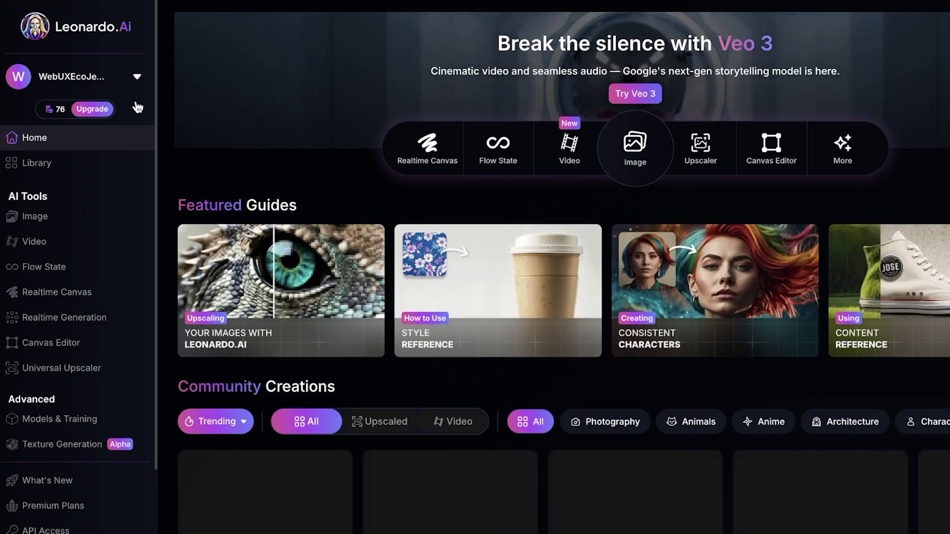
{"action": "scroll", "coordinate": [189, 129], "scroll_direction": "down", "scroll_amount": 3}
{"action": "scroll", "coordinate": [451, 259], "scroll_direction": "down", "scroll_amount": 1}
{"action": "scroll", "coordinate": [574, 216], "scroll_direction": "down", "scroll_amount": 4}
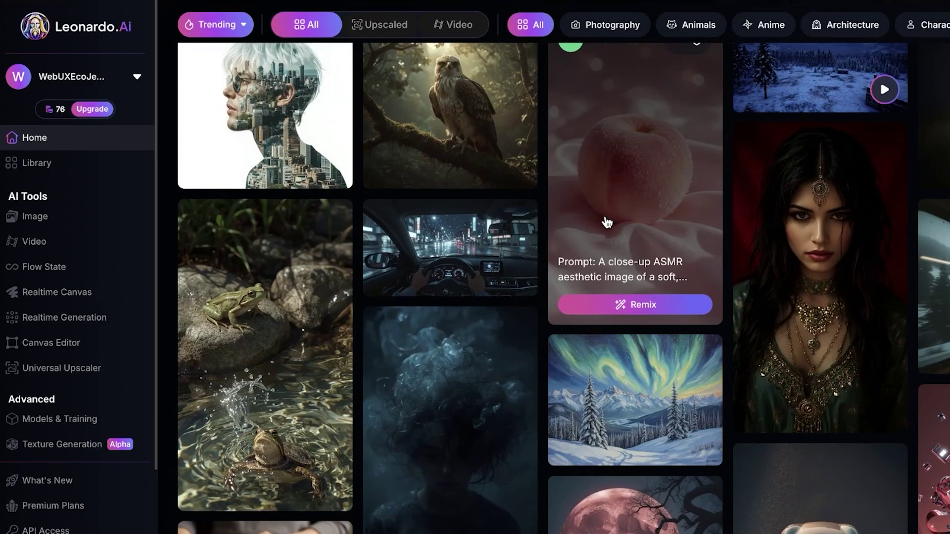
{"action": "scroll", "coordinate": [805, 235], "scroll_direction": "down", "scroll_amount": 4}
{"action": "scroll", "coordinate": [416, 237], "scroll_direction": "down", "scroll_amount": 2}
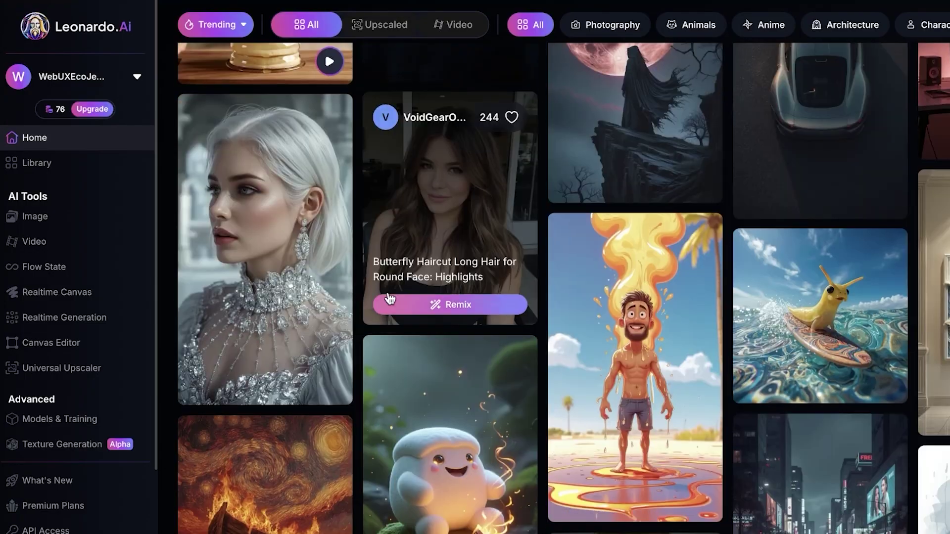
{"action": "scroll", "coordinate": [594, 223], "scroll_direction": "down", "scroll_amount": 4}
{"action": "scroll", "coordinate": [495, 227], "scroll_direction": "down", "scroll_amount": 5}
{"action": "scroll", "coordinate": [407, 232], "scroll_direction": "down", "scroll_amount": 5}
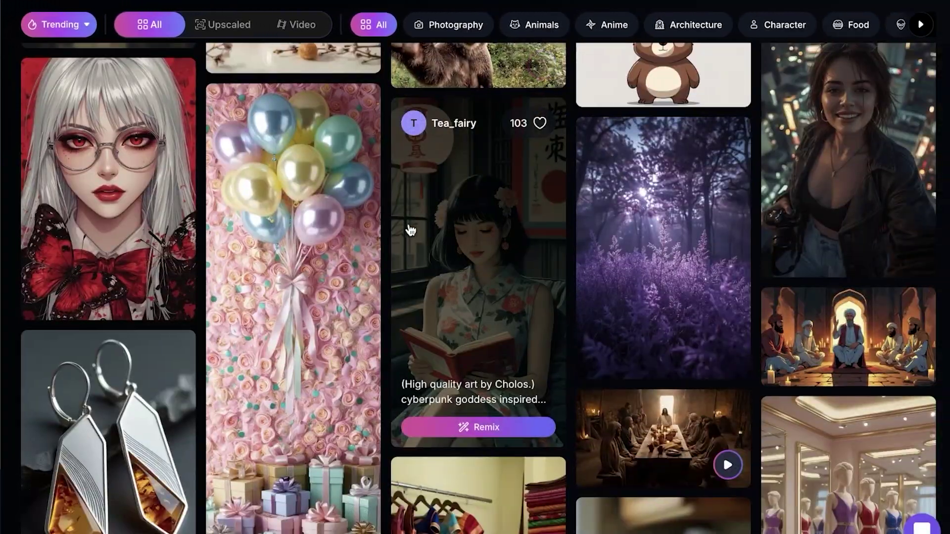
{"action": "scroll", "coordinate": [394, 255], "scroll_direction": "down", "scroll_amount": 4}
{"action": "scroll", "coordinate": [367, 285], "scroll_direction": "down", "scroll_amount": 4}
{"action": "scroll", "coordinate": [366, 285], "scroll_direction": "up", "scroll_amount": 5}
{"action": "scroll", "coordinate": [297, 308], "scroll_direction": "up", "scroll_amount": 10}
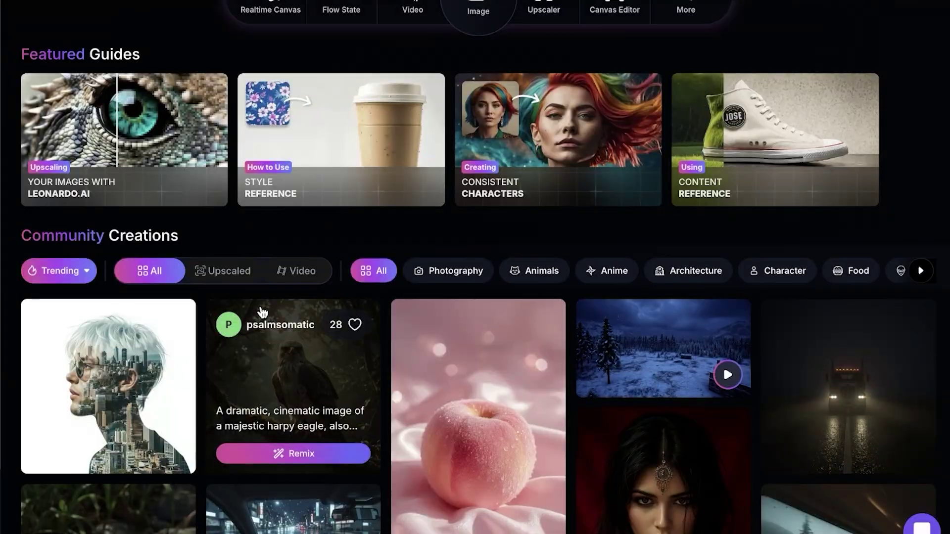
{"action": "scroll", "coordinate": [261, 312], "scroll_direction": "up", "scroll_amount": 5}
{"action": "scroll", "coordinate": [905, 280], "scroll_direction": "down", "scroll_amount": 1}
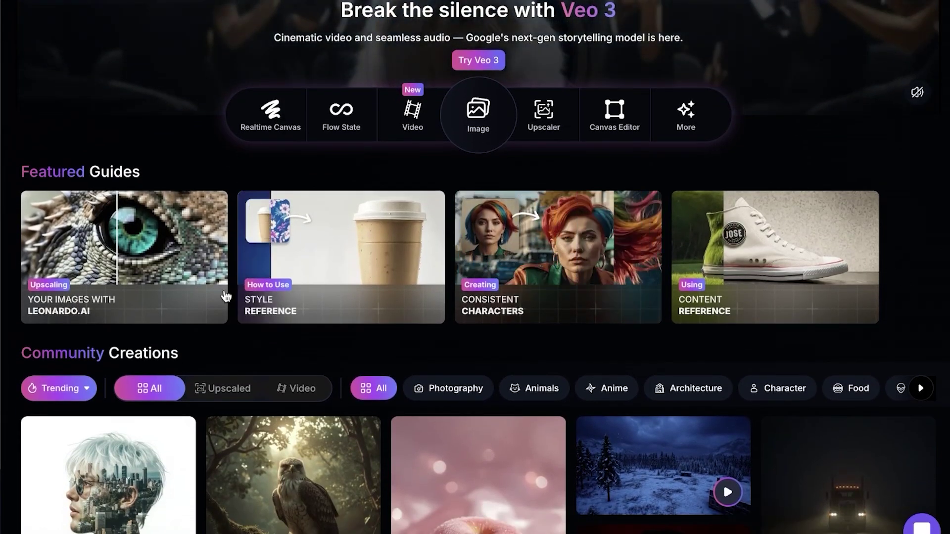
{"action": "scroll", "coordinate": [569, 309], "scroll_direction": "down", "scroll_amount": 3}
{"action": "scroll", "coordinate": [766, 307], "scroll_direction": "down", "scroll_amount": 3}
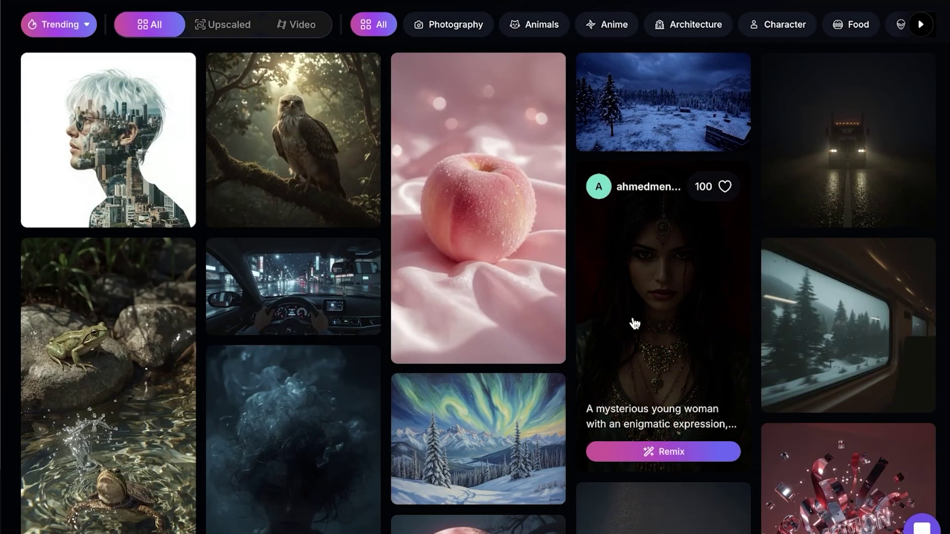
{"action": "scroll", "coordinate": [627, 313], "scroll_direction": "down", "scroll_amount": 1}
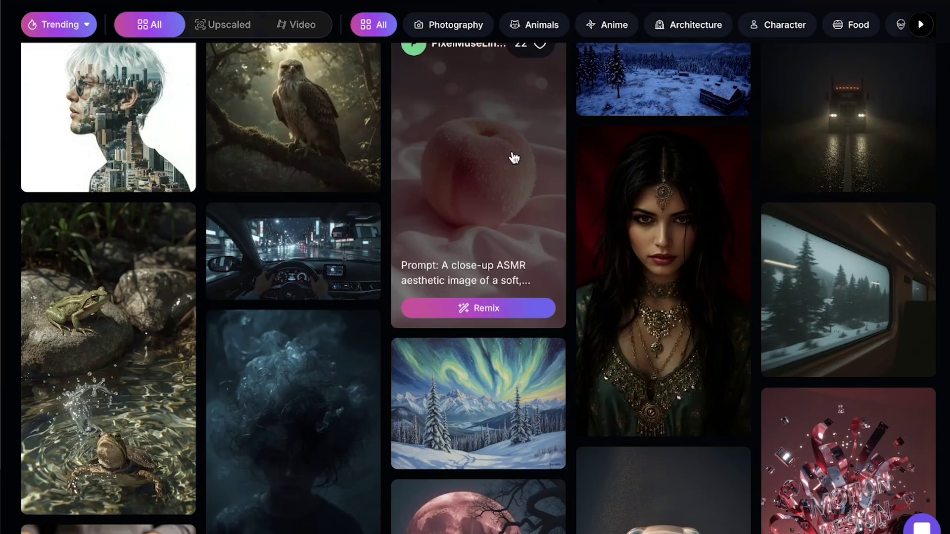
{"action": "scroll", "coordinate": [161, 295], "scroll_direction": "down", "scroll_amount": 2}
{"action": "scroll", "coordinate": [160, 294], "scroll_direction": "down", "scroll_amount": 3}
{"action": "scroll", "coordinate": [661, 297], "scroll_direction": "down", "scroll_amount": 1}
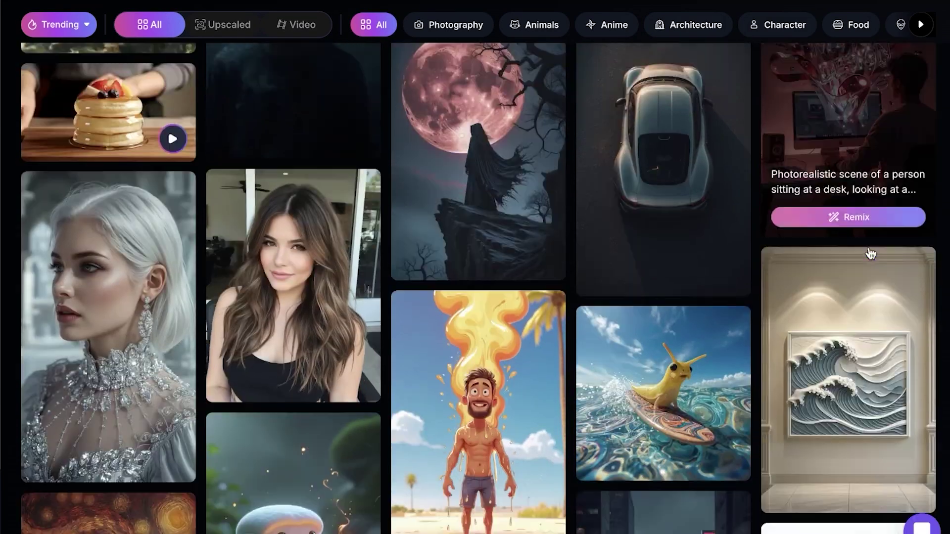
{"action": "scroll", "coordinate": [869, 255], "scroll_direction": "down", "scroll_amount": 3}
{"action": "scroll", "coordinate": [471, 297], "scroll_direction": "down", "scroll_amount": 2}
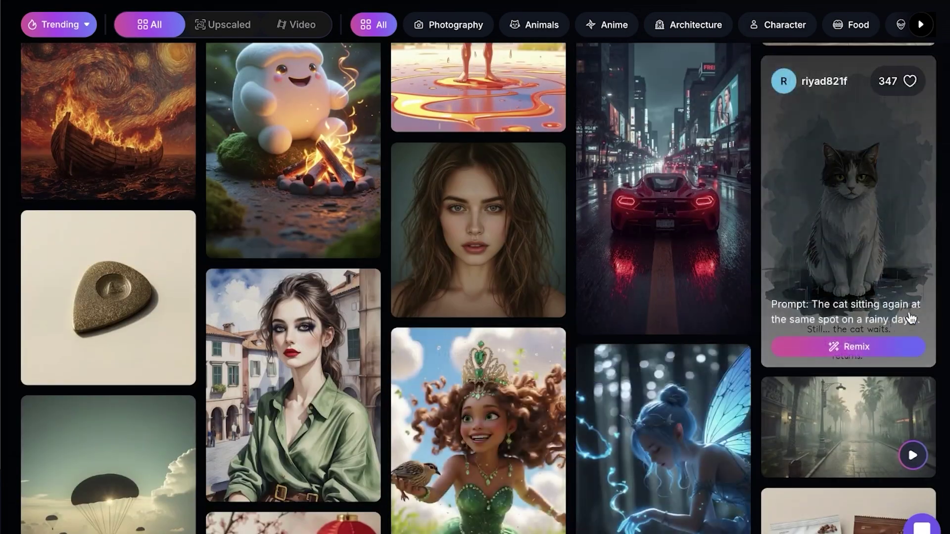
{"action": "scroll", "coordinate": [908, 290], "scroll_direction": "down", "scroll_amount": 3}
{"action": "scroll", "coordinate": [300, 446], "scroll_direction": "down", "scroll_amount": 5}
{"action": "scroll", "coordinate": [308, 423], "scroll_direction": "up", "scroll_amount": 2}
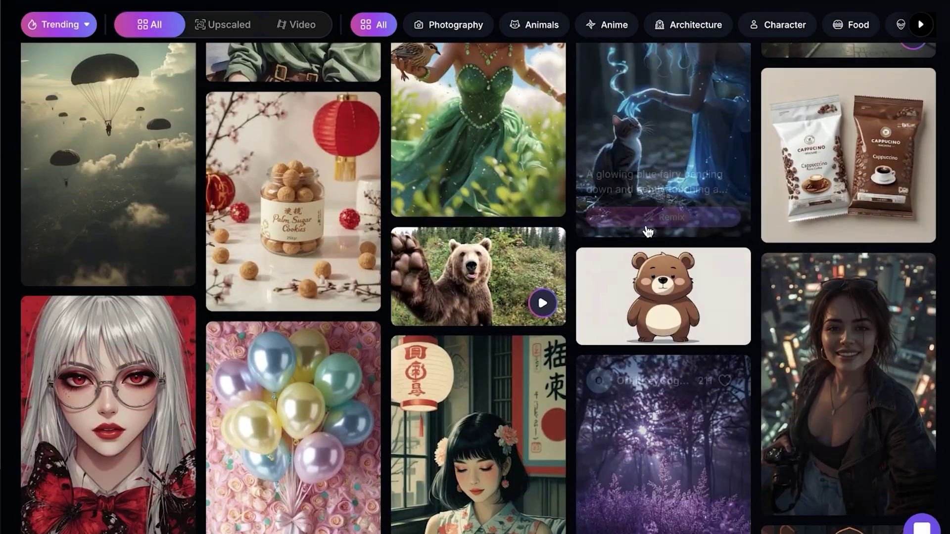
{"action": "scroll", "coordinate": [598, 232], "scroll_direction": "down", "scroll_amount": 3}
{"action": "scroll", "coordinate": [148, 222], "scroll_direction": "up", "scroll_amount": 3}
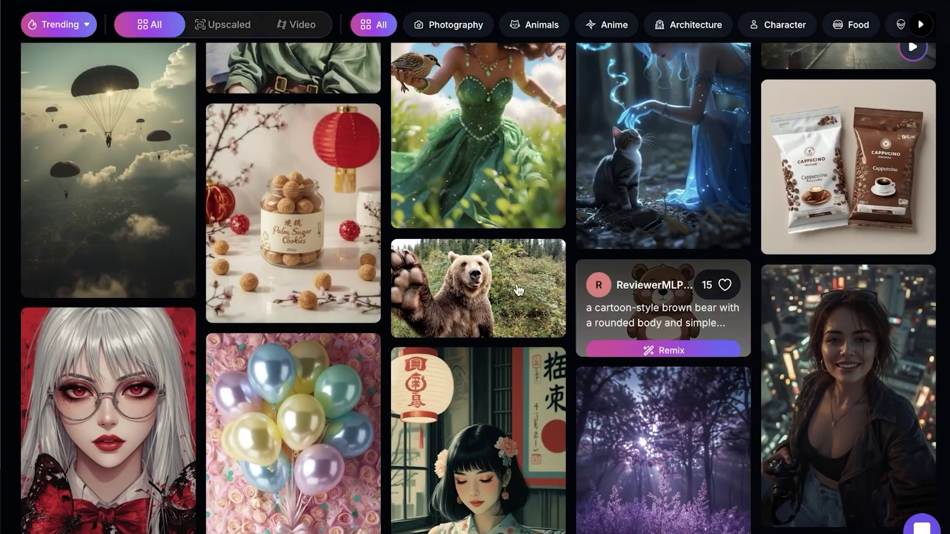
{"action": "scroll", "coordinate": [594, 312], "scroll_direction": "down", "scroll_amount": 2}
{"action": "scroll", "coordinate": [446, 312], "scroll_direction": "down", "scroll_amount": 2}
{"action": "scroll", "coordinate": [275, 336], "scroll_direction": "down", "scroll_amount": 3}
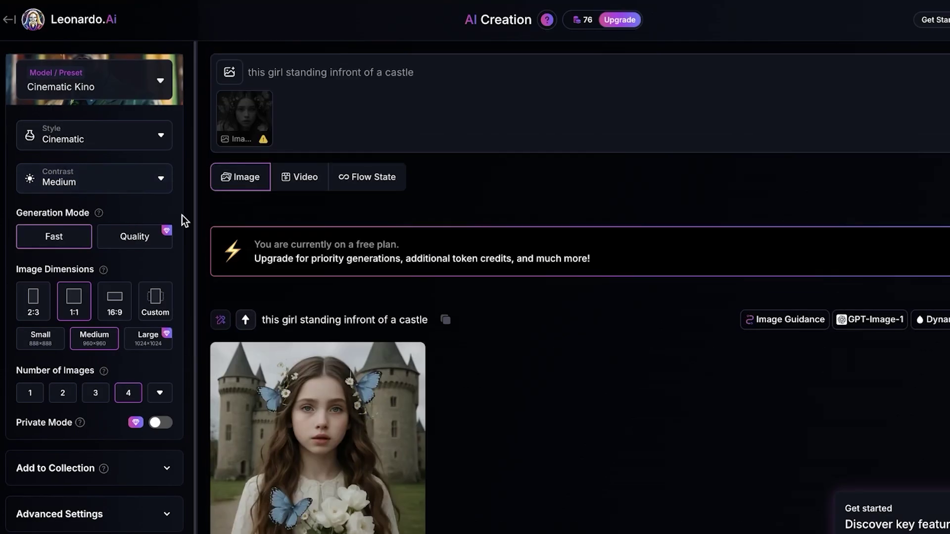
Switch to Video generation with Motion 2.0, check the Start frame option, then return Home.
{"action": "left_click", "coordinate": [284, 182]}
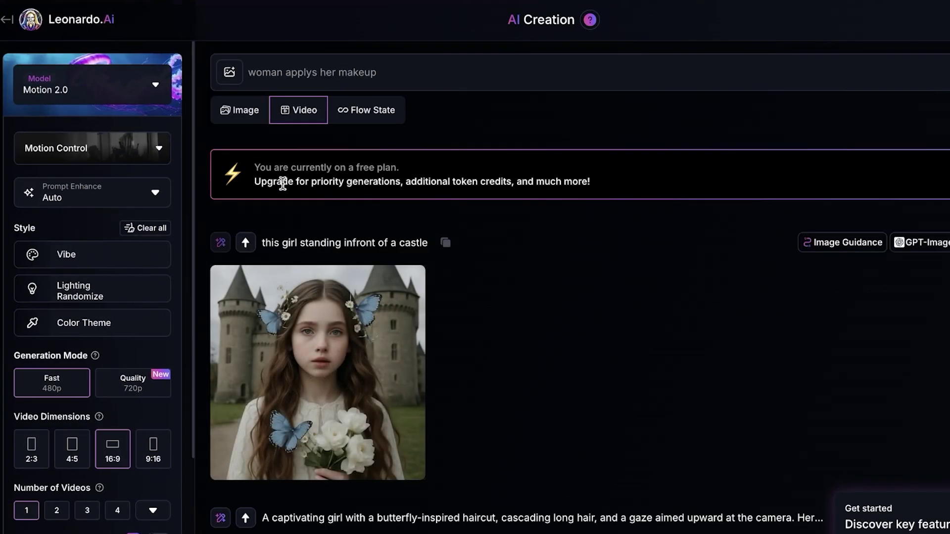
{"action": "left_click", "coordinate": [229, 72]}
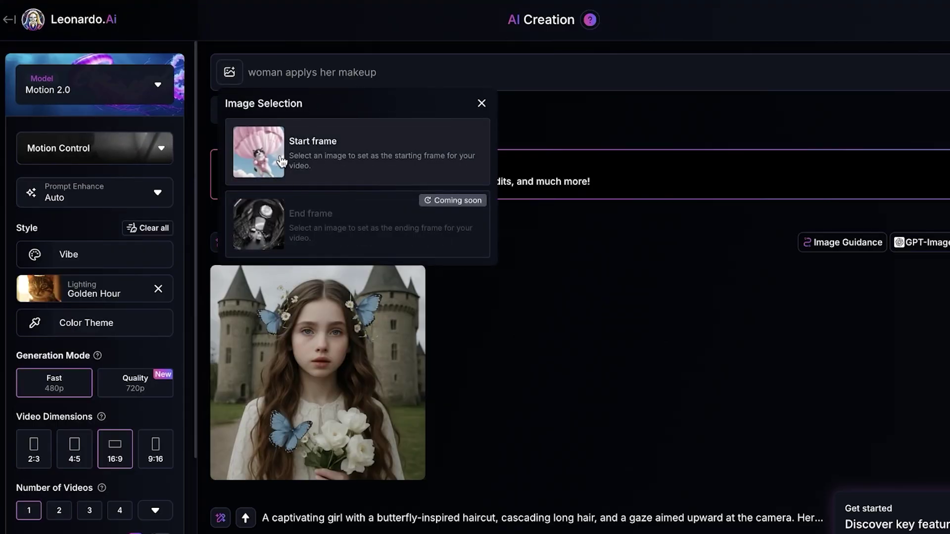
{"action": "left_click", "coordinate": [483, 100]}
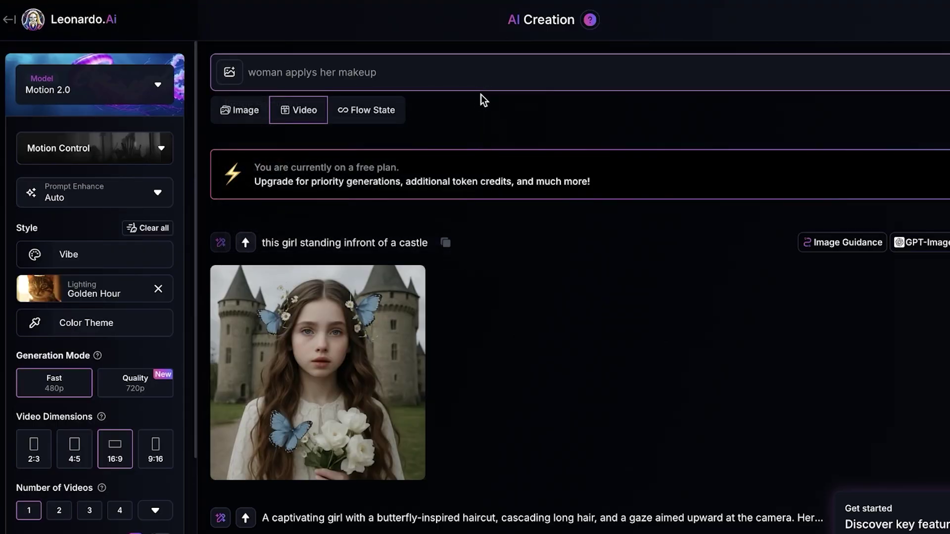
{"action": "scroll", "coordinate": [473, 112], "scroll_direction": "down", "scroll_amount": 1}
{"action": "scroll", "coordinate": [462, 134], "scroll_direction": "down", "scroll_amount": 2}
{"action": "scroll", "coordinate": [460, 141], "scroll_direction": "up", "scroll_amount": 2}
{"action": "scroll", "coordinate": [462, 142], "scroll_direction": "down", "scroll_amount": 5}
{"action": "scroll", "coordinate": [461, 144], "scroll_direction": "up", "scroll_amount": 2}
{"action": "scroll", "coordinate": [463, 149], "scroll_direction": "up", "scroll_amount": 3}
{"action": "scroll", "coordinate": [463, 149], "scroll_direction": "up", "scroll_amount": 1}
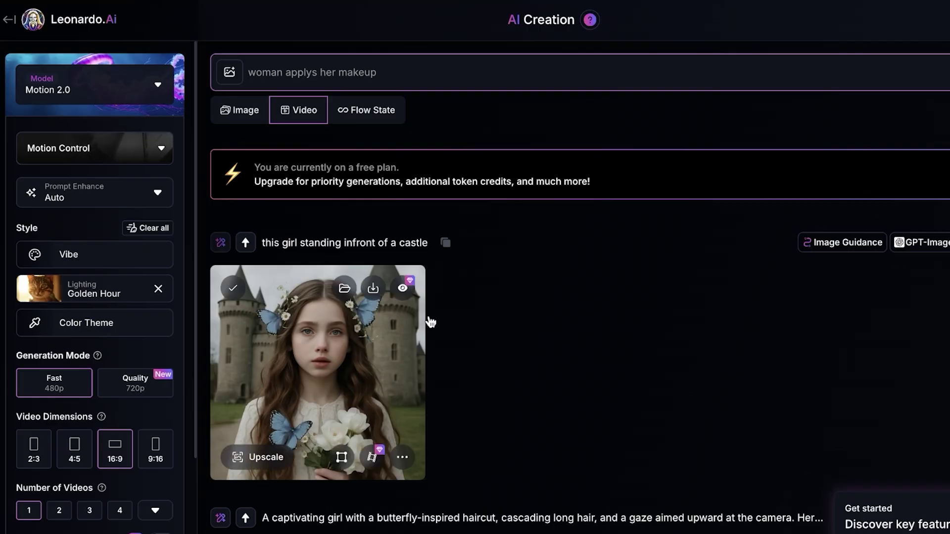
{"action": "scroll", "coordinate": [433, 335], "scroll_direction": "down", "scroll_amount": 5}
{"action": "scroll", "coordinate": [919, 296], "scroll_direction": "up", "scroll_amount": 2}
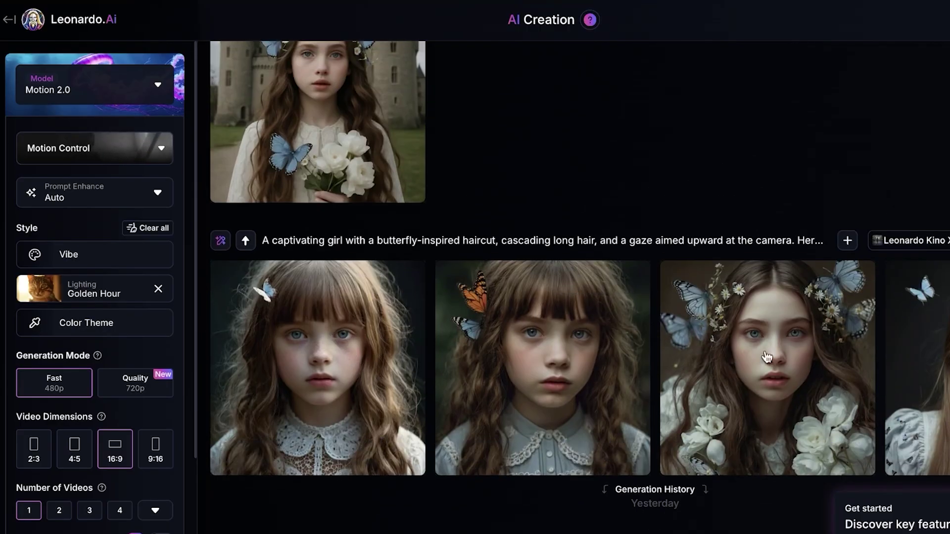
{"action": "scroll", "coordinate": [297, 204], "scroll_direction": "up", "scroll_amount": 2}
{"action": "scroll", "coordinate": [388, 269], "scroll_direction": "up", "scroll_amount": 1}
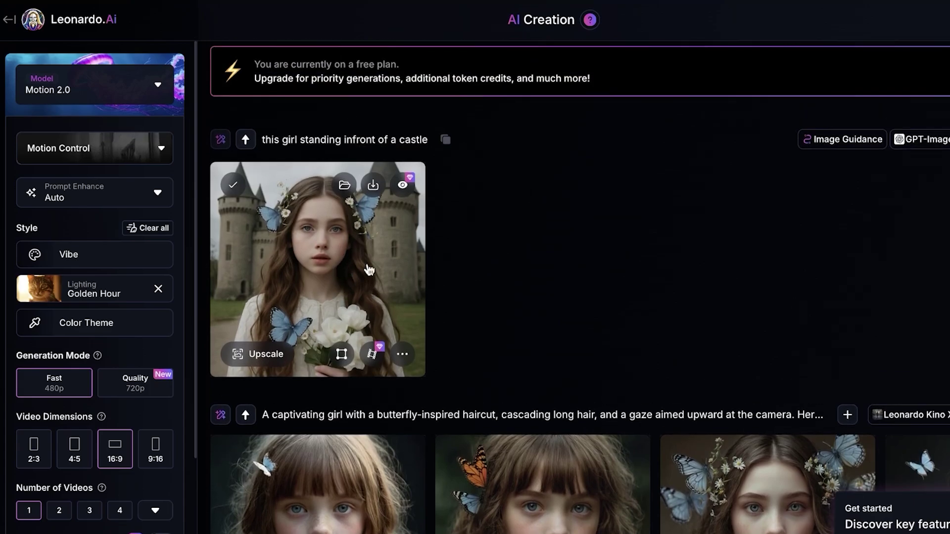
{"action": "scroll", "coordinate": [727, 252], "scroll_direction": "up", "scroll_amount": 2}
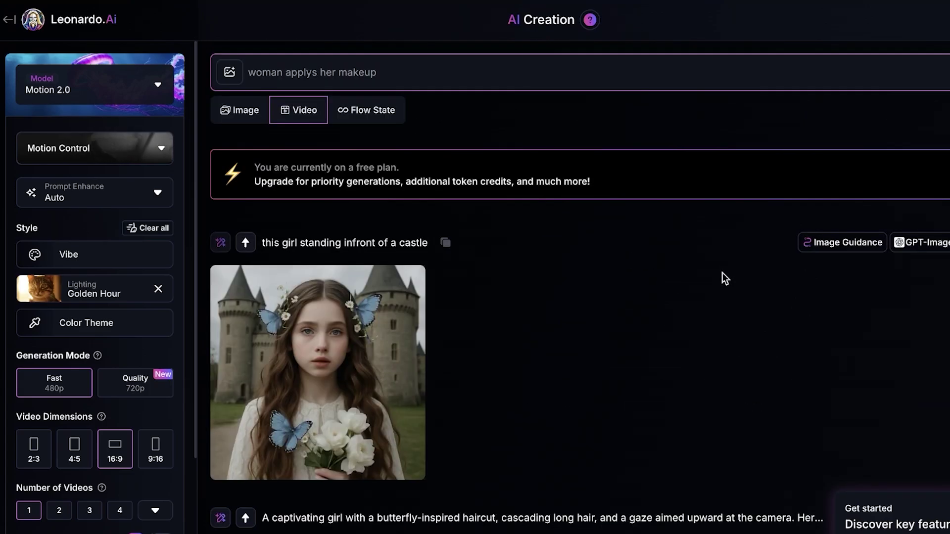
{"action": "left_click", "coordinate": [7, 24]}
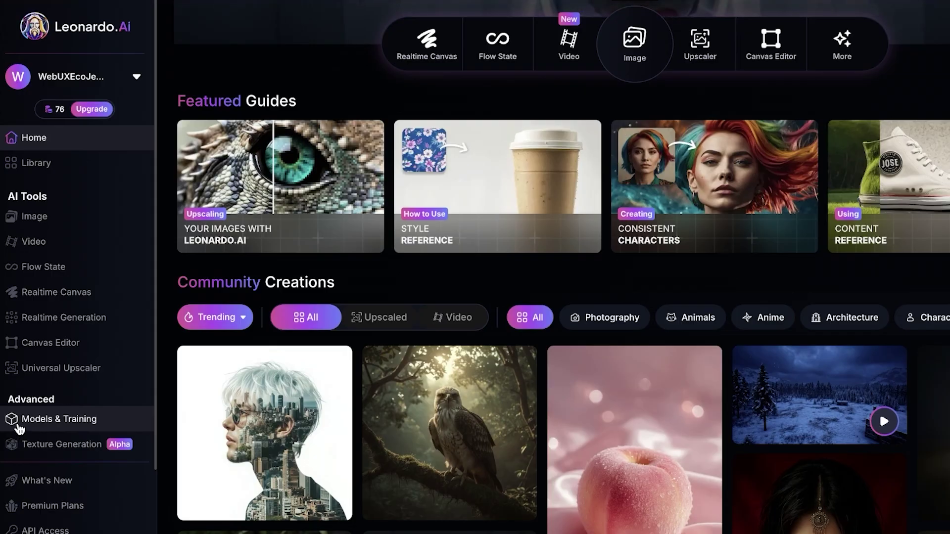
{"action": "scroll", "coordinate": [857, 116], "scroll_direction": "down", "scroll_amount": 2}
{"action": "scroll", "coordinate": [858, 117], "scroll_direction": "down", "scroll_amount": 1}
{"action": "scroll", "coordinate": [857, 117], "scroll_direction": "down", "scroll_amount": 2}
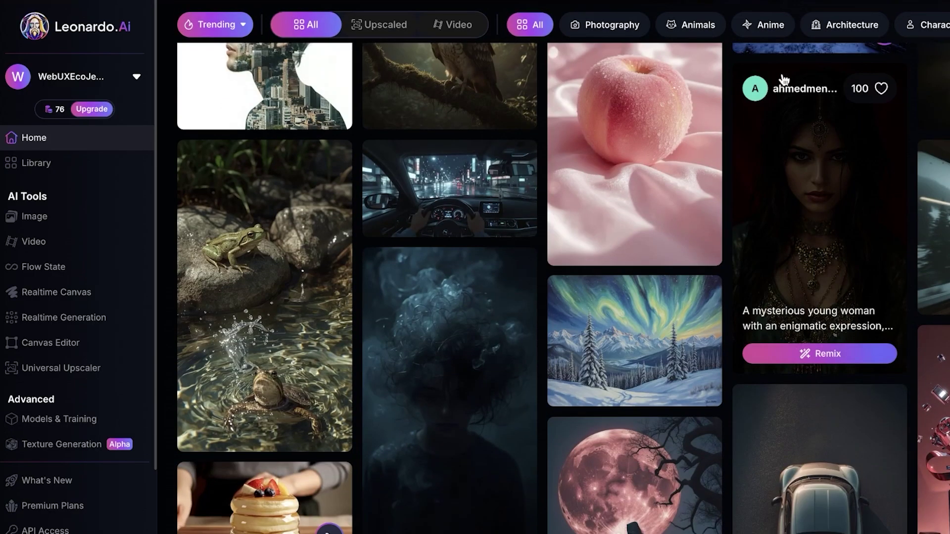
{"action": "scroll", "coordinate": [300, 275], "scroll_direction": "up", "scroll_amount": 5}
Bring up the subscription plans via Upgrade: Free, Apprentice, Artisan, Maestro and Teams.
{"action": "left_click", "coordinate": [91, 109]}
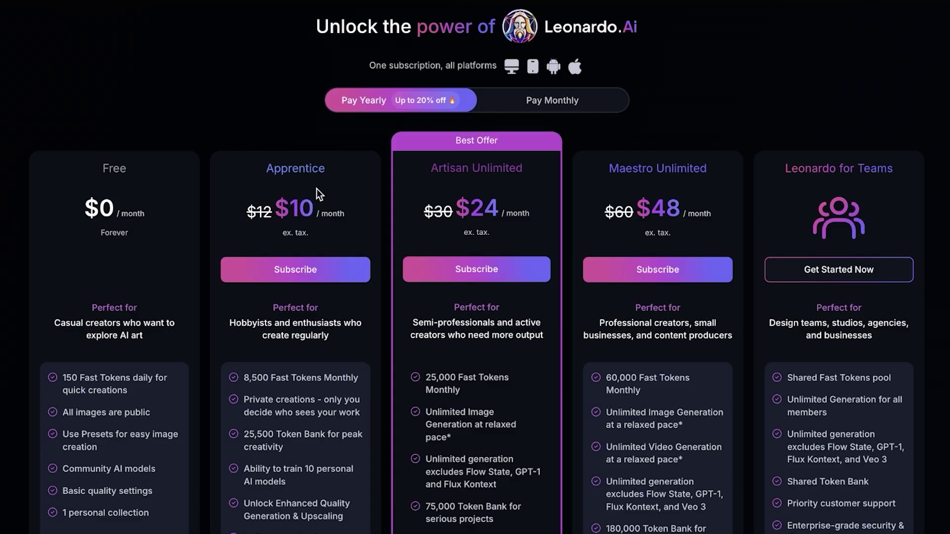
Show monthly billing: Apprentice $12, Artisan Unlimited $30, Maestro Unlimited $60.
{"action": "left_click", "coordinate": [562, 98]}
{"action": "scroll", "coordinate": [322, 197], "scroll_direction": "down", "scroll_amount": 1}
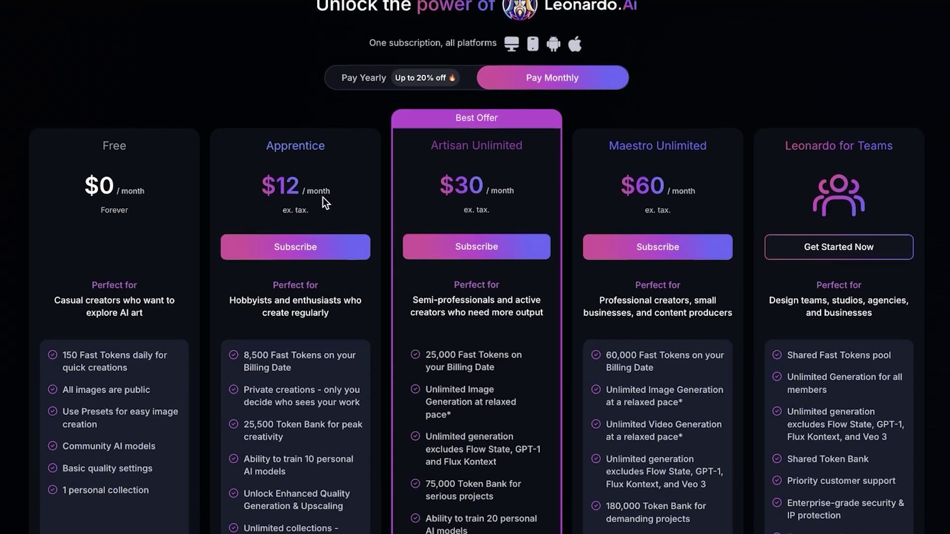
{"action": "scroll", "coordinate": [323, 198], "scroll_direction": "down", "scroll_amount": 3}
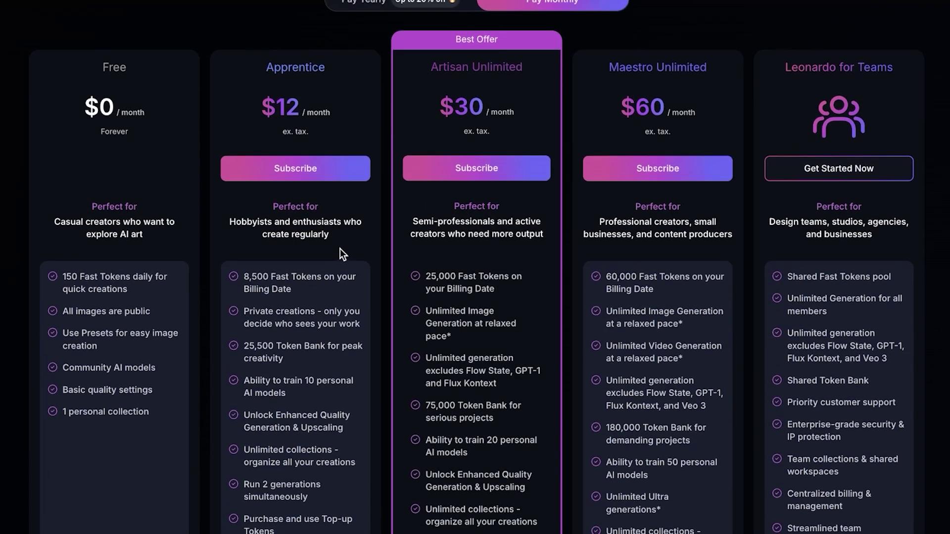
{"action": "scroll", "coordinate": [468, 292], "scroll_direction": "up", "scroll_amount": 1}
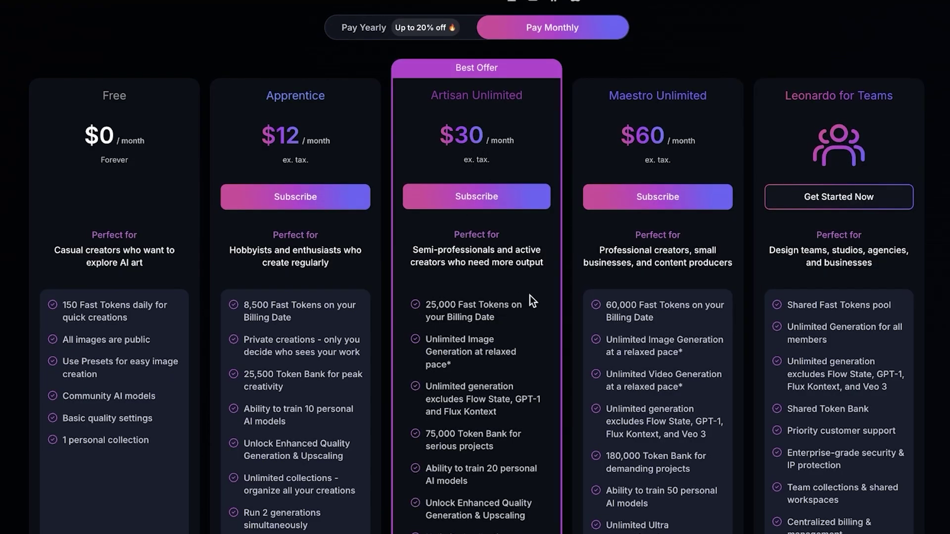
{"action": "scroll", "coordinate": [475, 138], "scroll_direction": "up", "scroll_amount": 1}
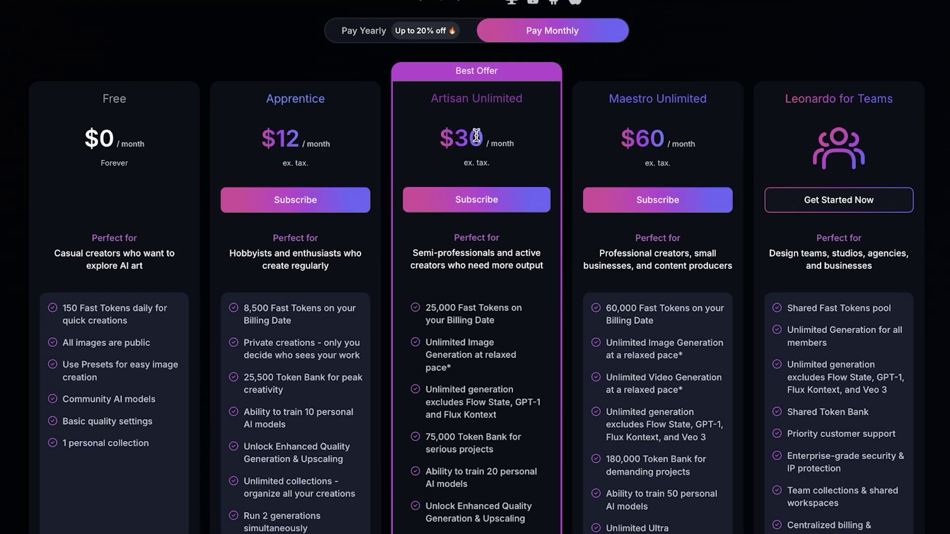
{"action": "scroll", "coordinate": [689, 134], "scroll_direction": "up", "scroll_amount": 1}
{"action": "scroll", "coordinate": [669, 246], "scroll_direction": "down", "scroll_amount": 1}
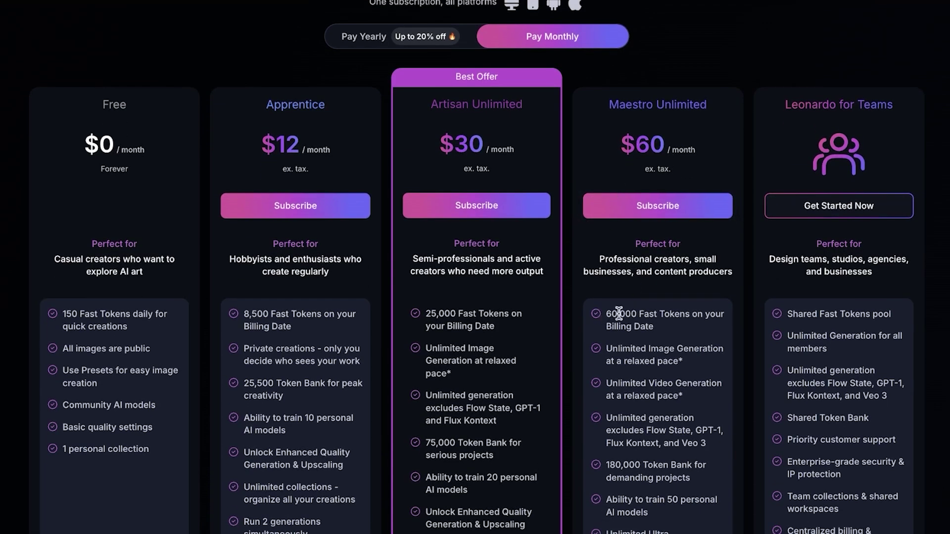
{"action": "scroll", "coordinate": [700, 323], "scroll_direction": "down", "scroll_amount": 1}
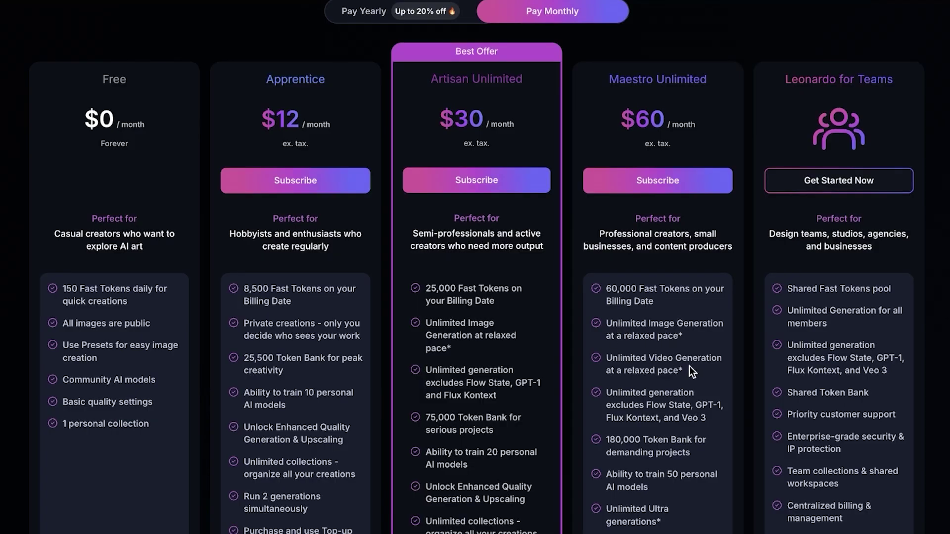
{"action": "scroll", "coordinate": [657, 375], "scroll_direction": "down", "scroll_amount": 3}
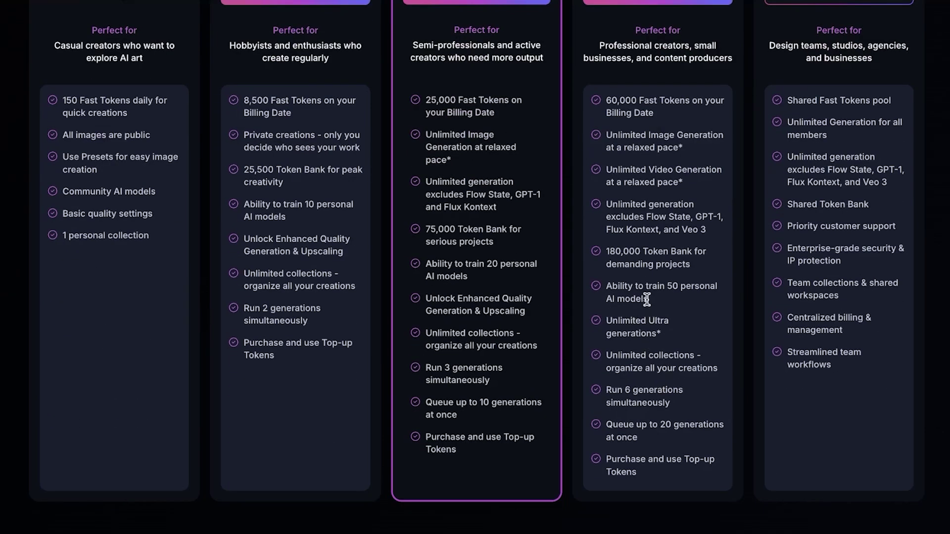
{"action": "scroll", "coordinate": [644, 304], "scroll_direction": "up", "scroll_amount": 1}
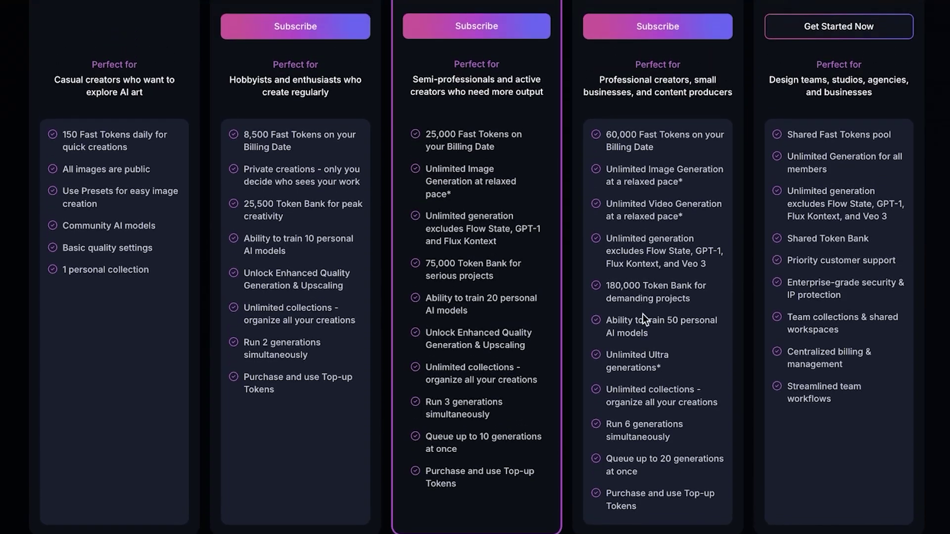